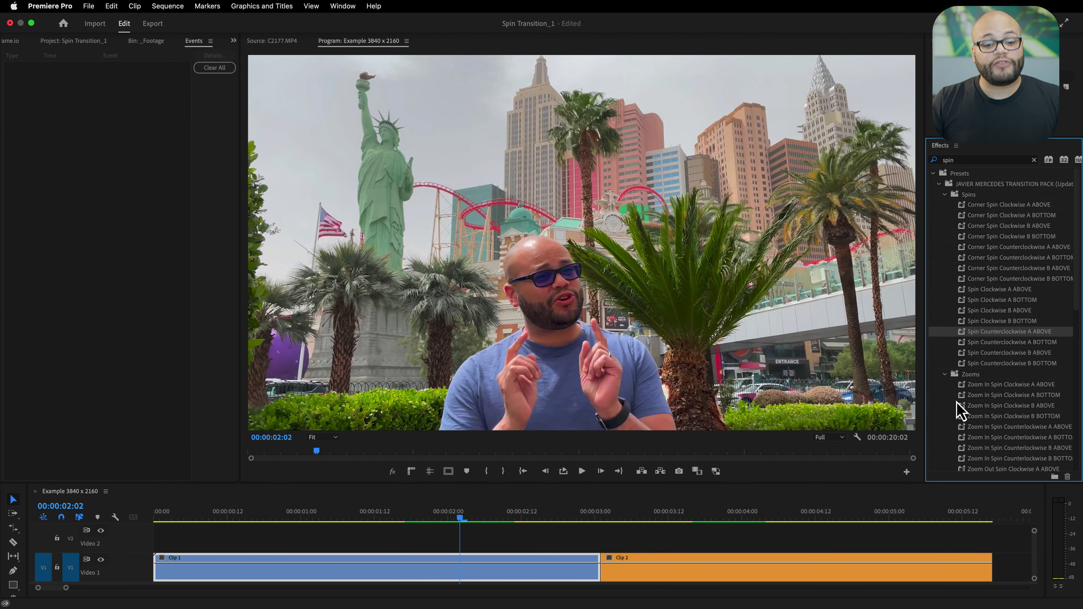
Cut Clip 1 at about 02:11 and Clip 2 at about 03:15, then copy both short pieces onto Video 2.
mouse_move(520, 518)
left_mouse_down()
mouse_move(509, 518)
mouse_move(520, 517)
left_mouse_up()
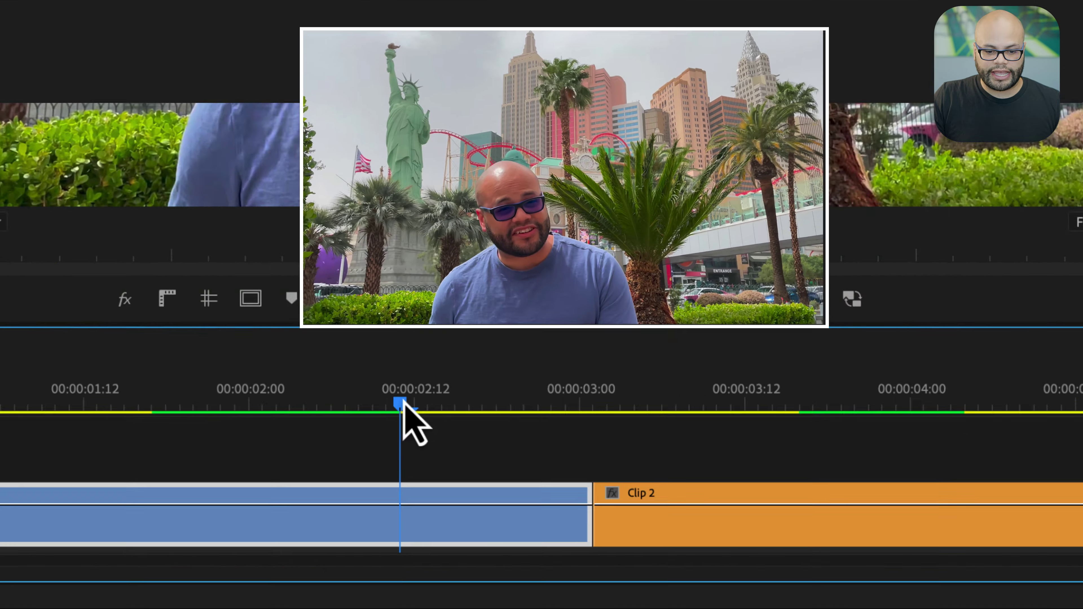
key("Left")
key("super+k")
left_click_drag(302, 293, 919, 237)
key("super+k")
left_click_drag(484, 387, 675, 371)
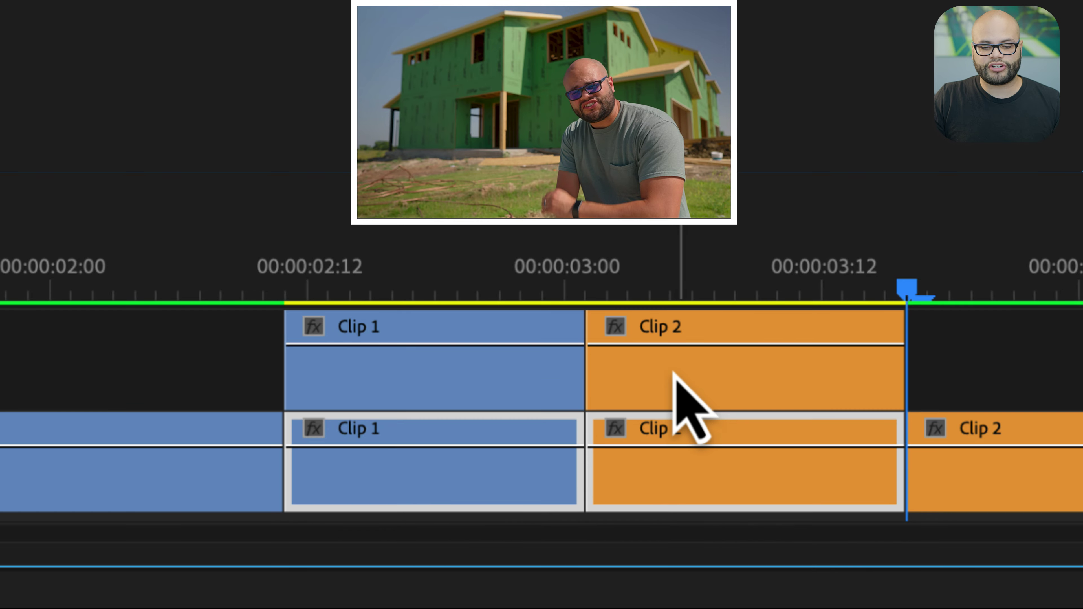
left_click(505, 284)
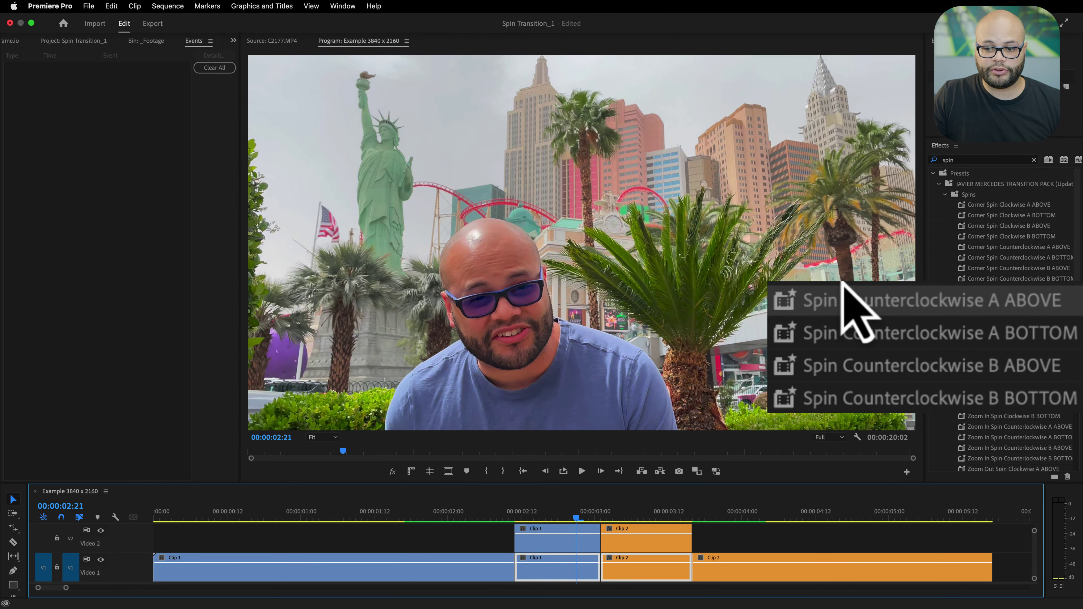
Apply Spin Counterclockwise A ABOVE/BOTTOM to the Clip 1 pieces and B ABOVE/BOTTOM to the Clip 2 pieces.
left_click_drag(839, 305, 825, 349)
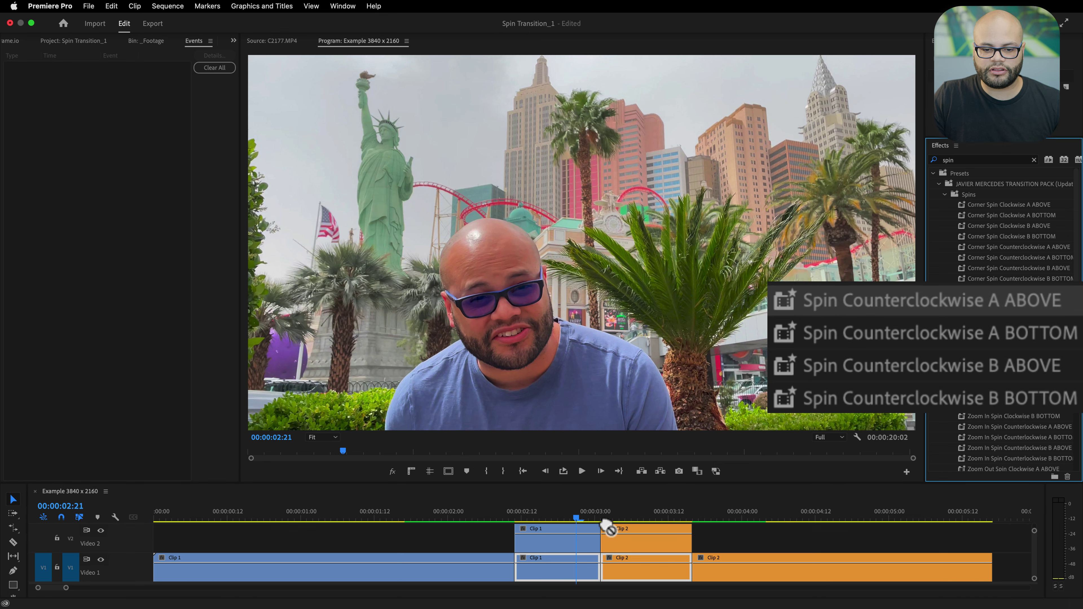
left_click_drag(580, 544, 580, 544)
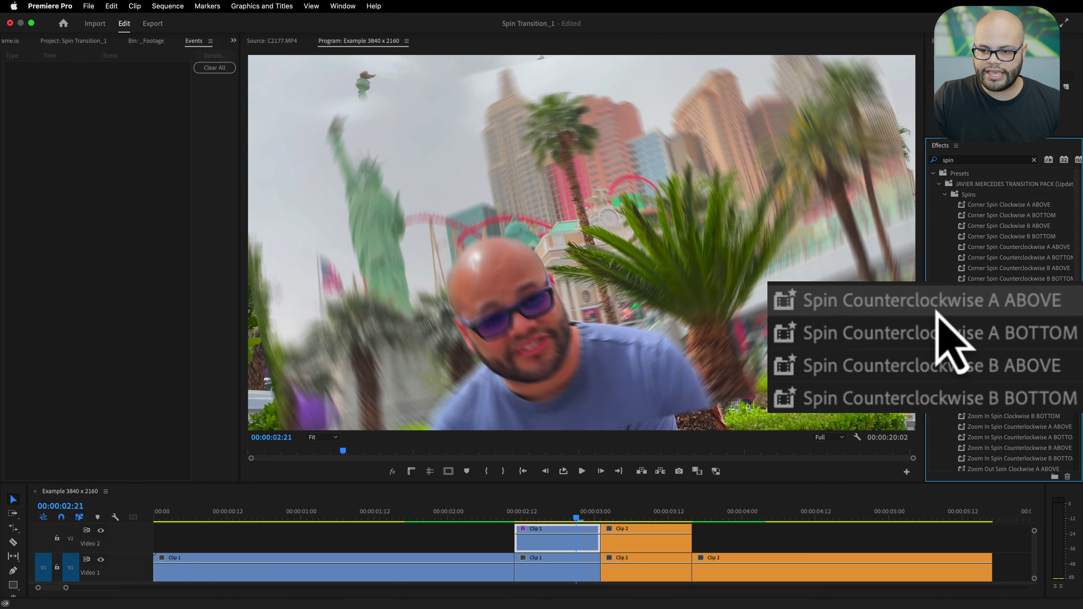
left_click_drag(920, 328, 619, 509)
left_click_drag(583, 560, 583, 561)
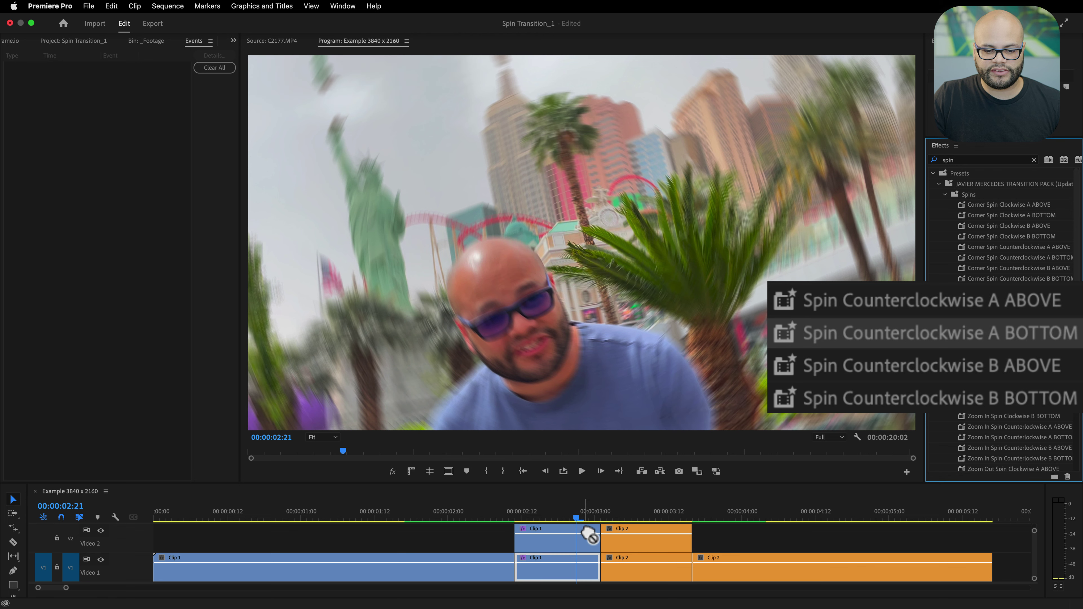
left_click_drag(835, 366, 913, 368)
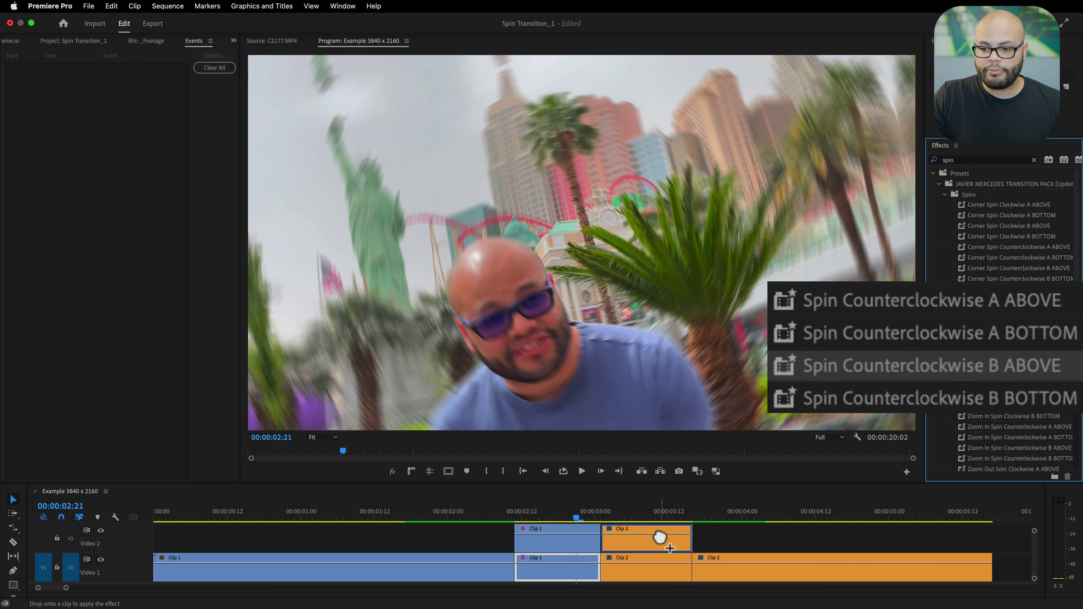
left_click(1014, 399)
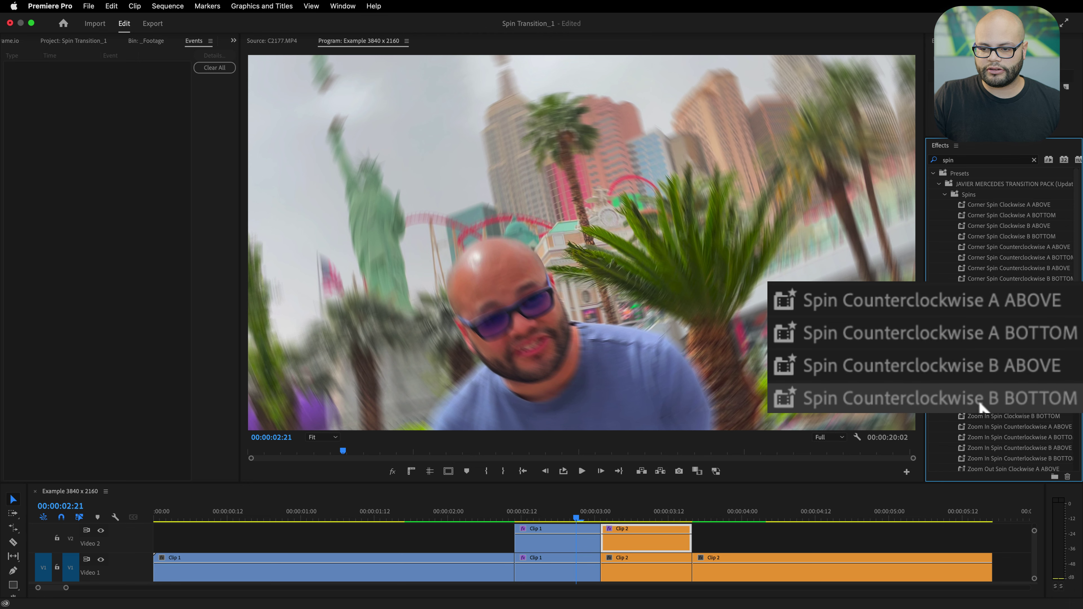
left_click_drag(653, 559, 636, 564)
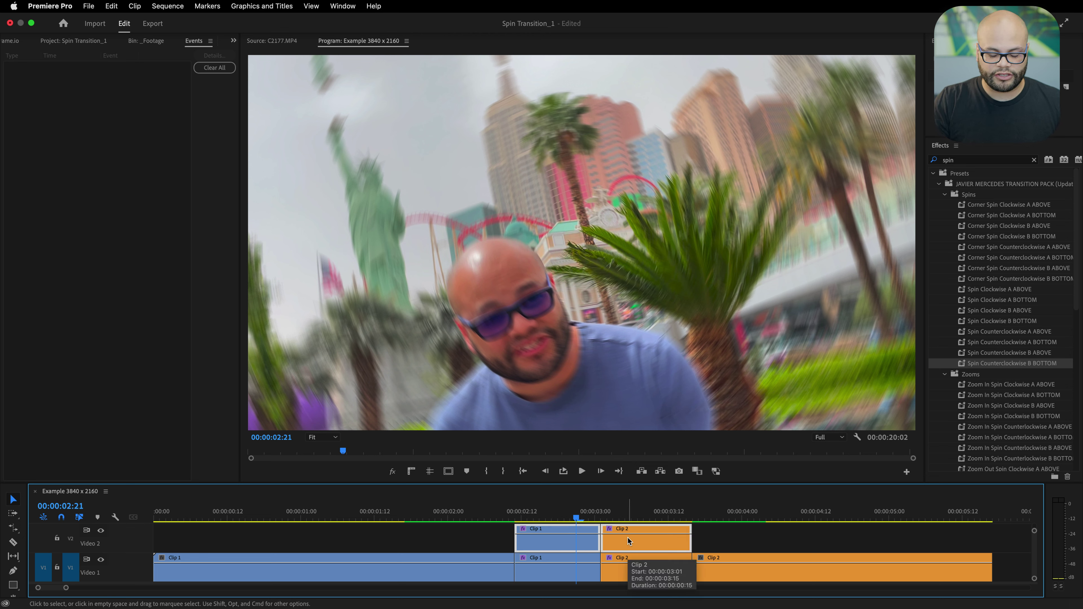
Mark In/Out around the transition clips, render that range, and play the spin transition twice.
key("slash")
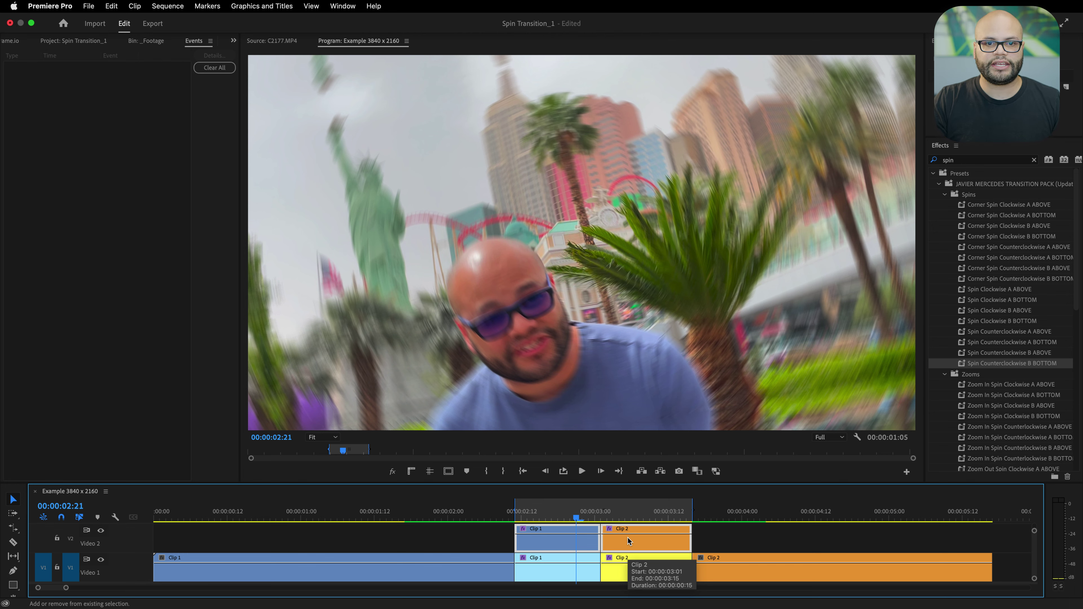
key("Return")
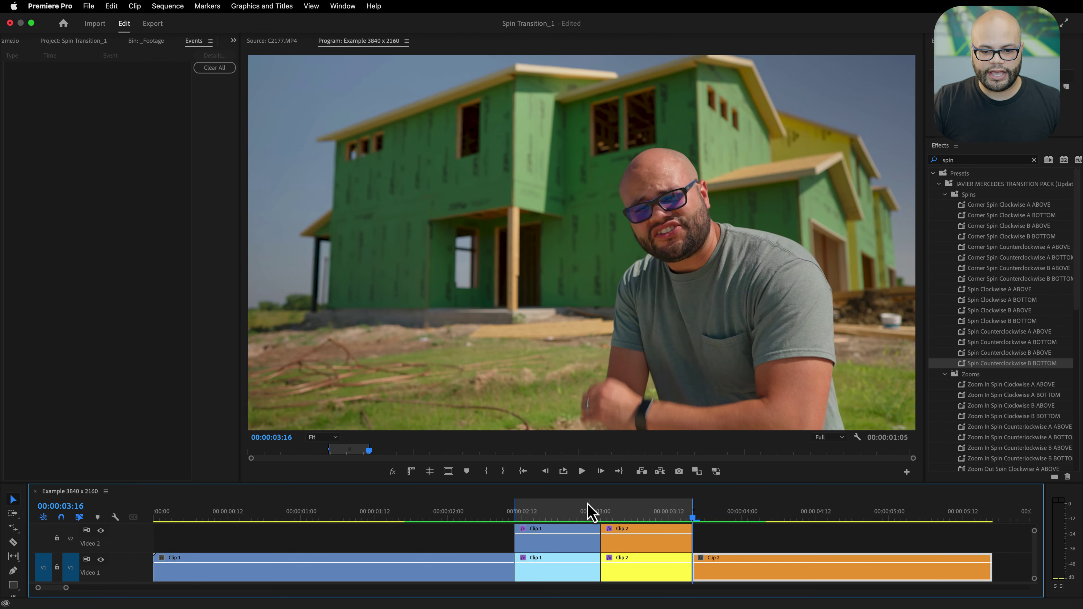
left_click(523, 516)
key("space")
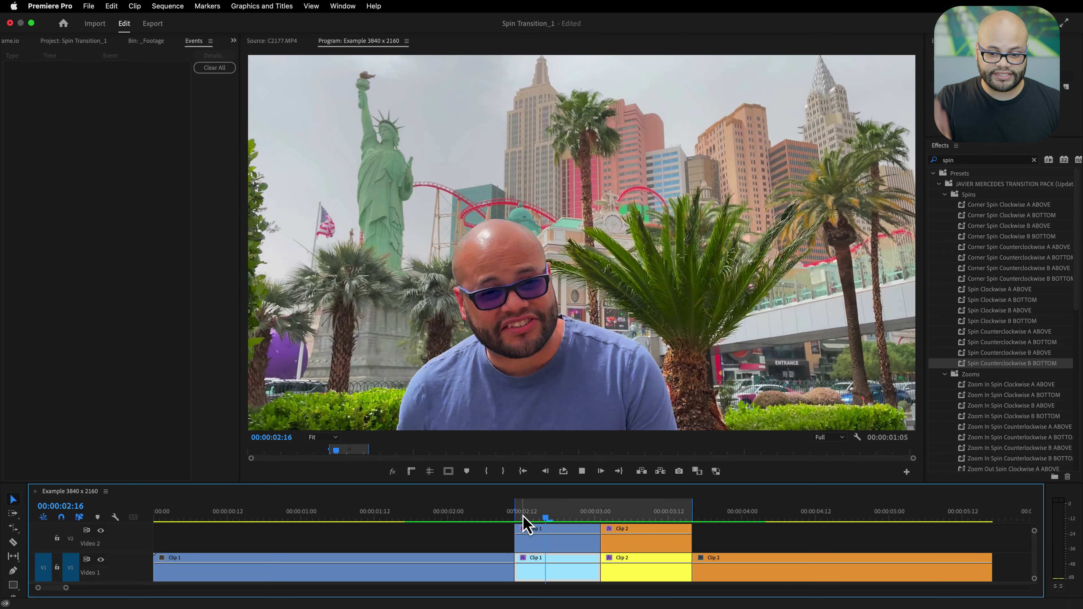
left_click(522, 517)
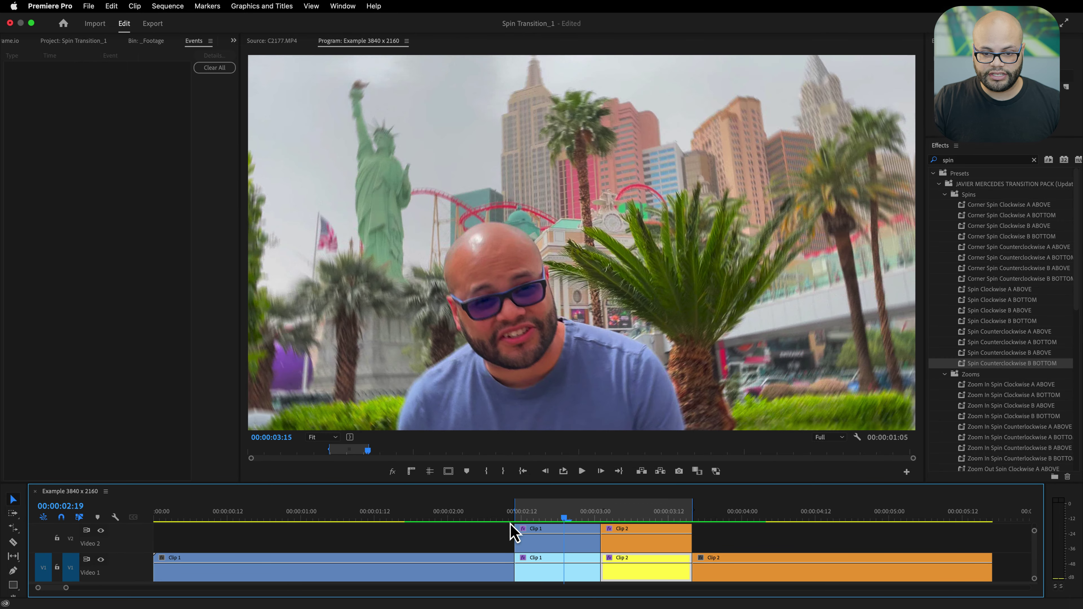
key("space")
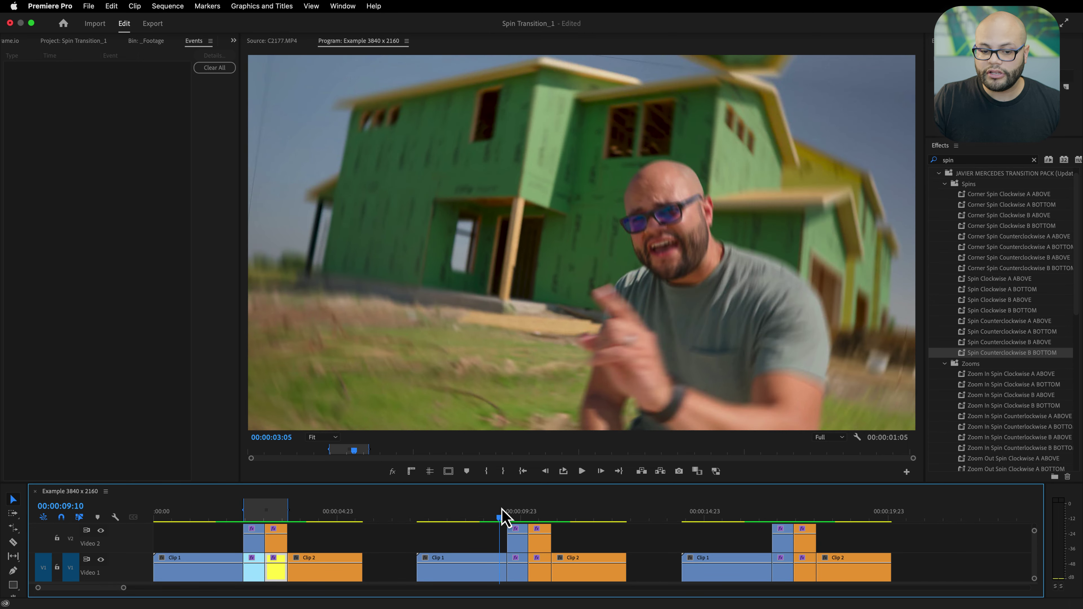
Zoom the timeline and play the second spin transition around 09:10.
key("=")
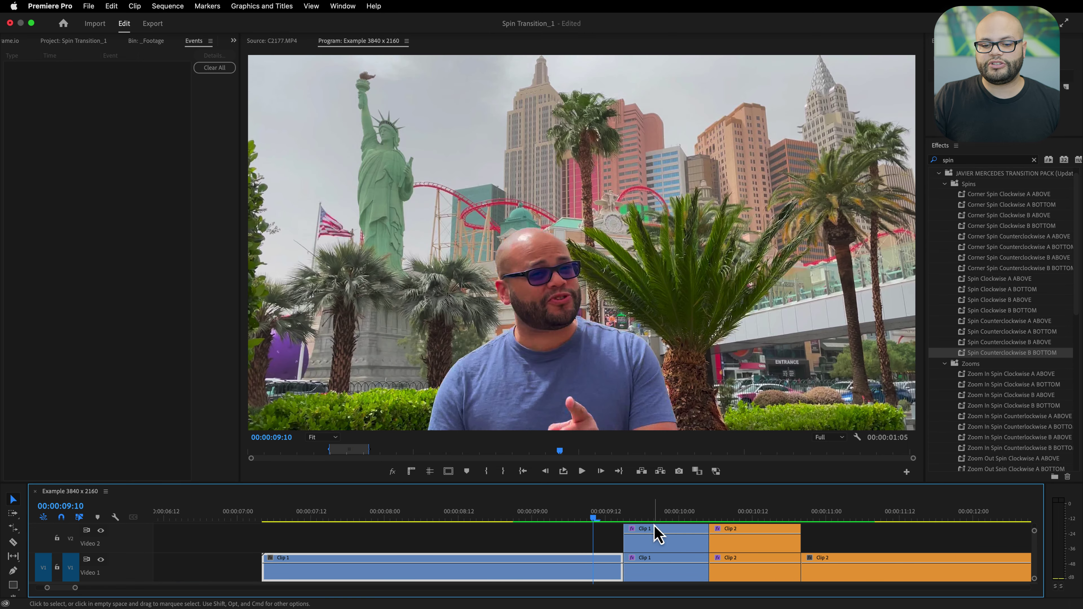
key("space")
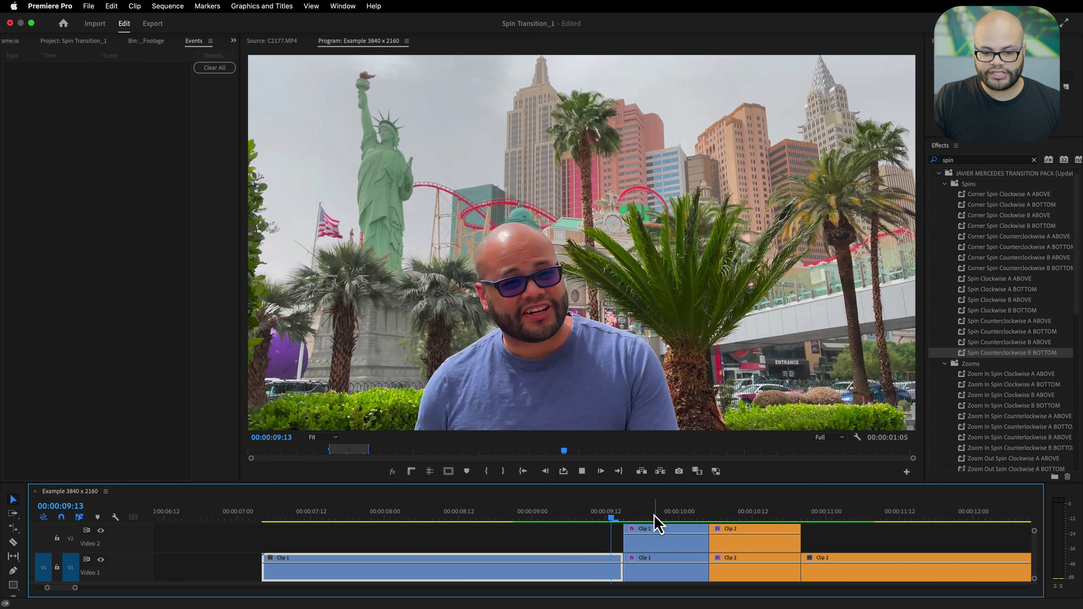
key("space")
Show the whole sequence and play the third spin transition at 17:00 twice.
key("backslash")
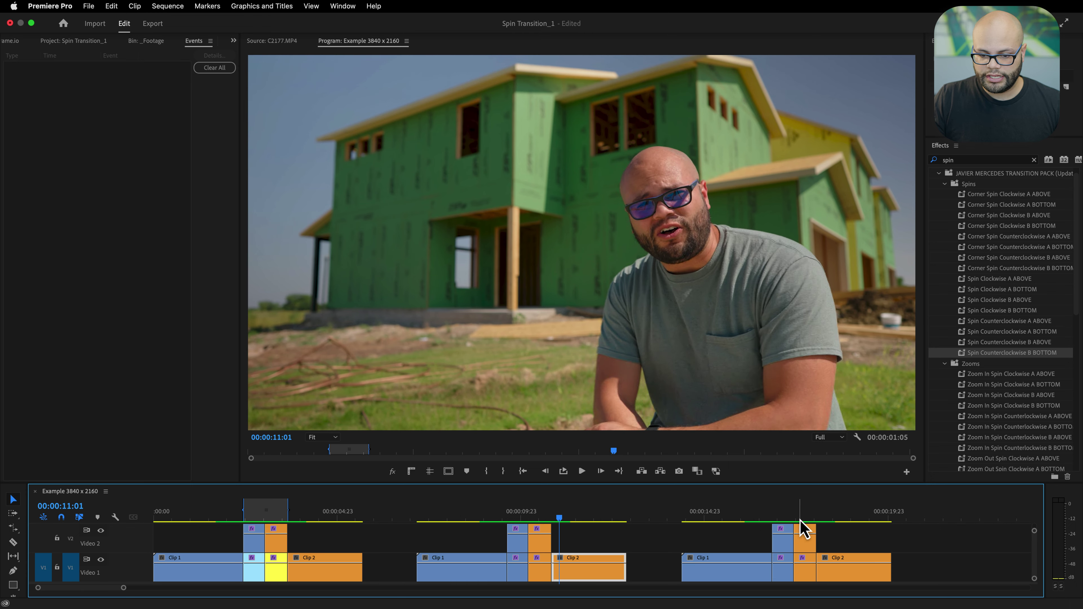
left_click(769, 517)
key("space")
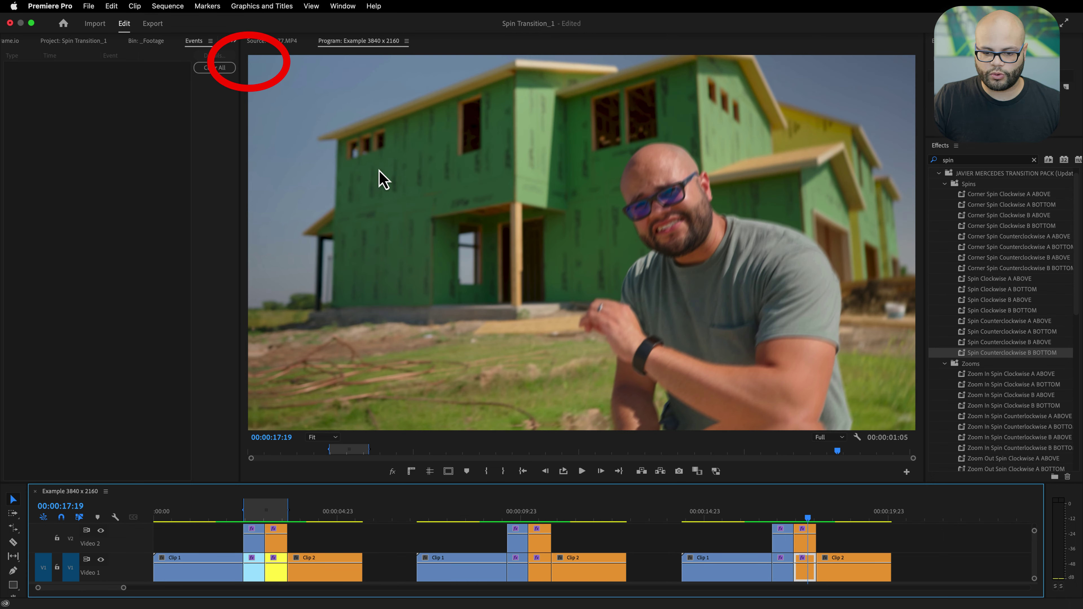
left_click(773, 518)
key("space")
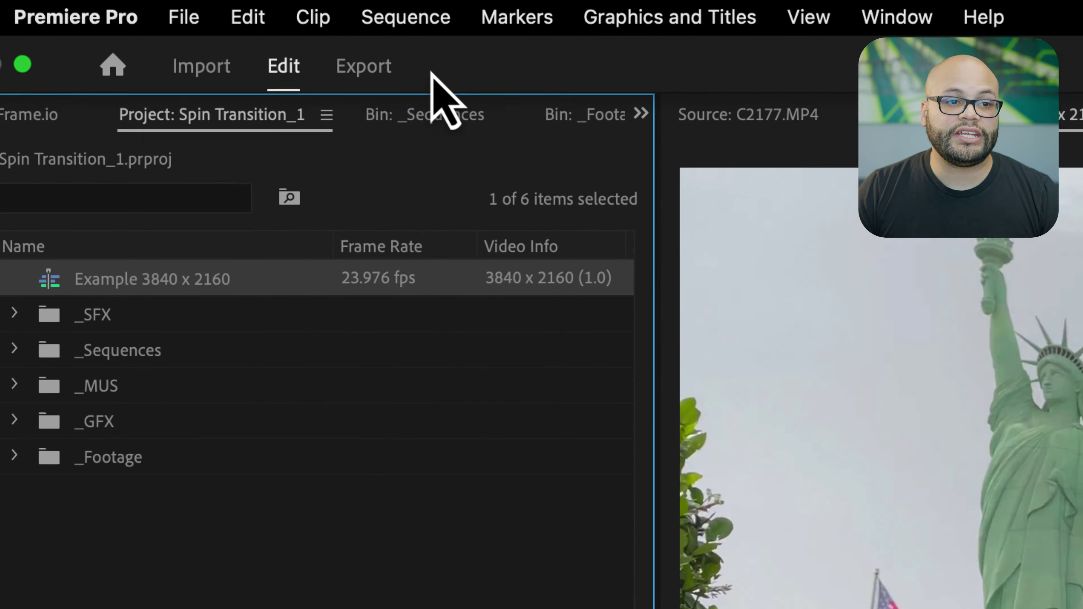
Confirm in Sequence Settings that the frame size is 3840 x 2160 at 23.976 fps, then close it.
left_click(175, 10)
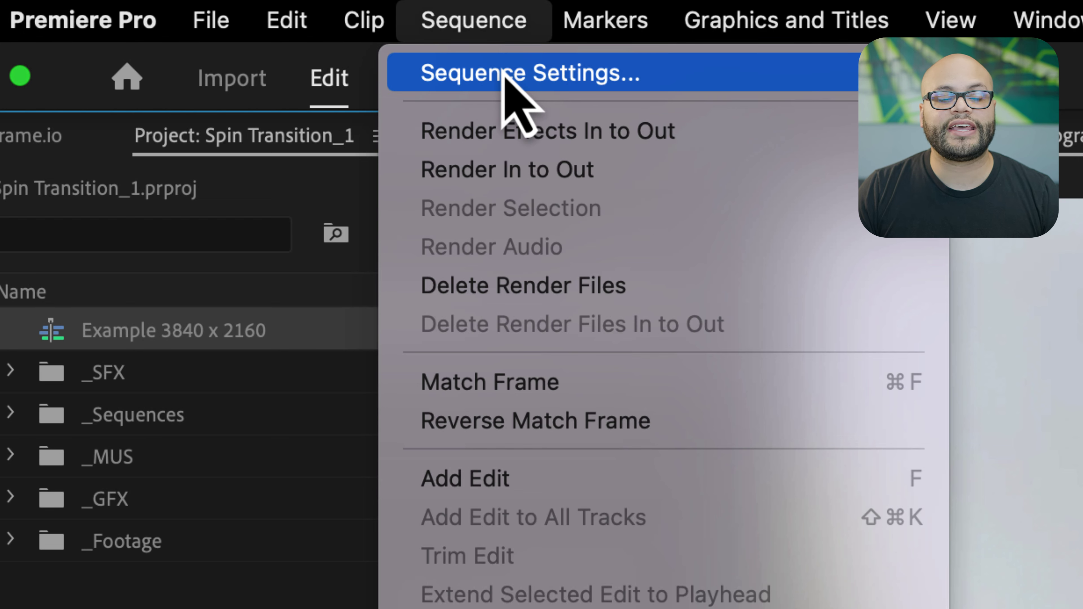
left_click(530, 79)
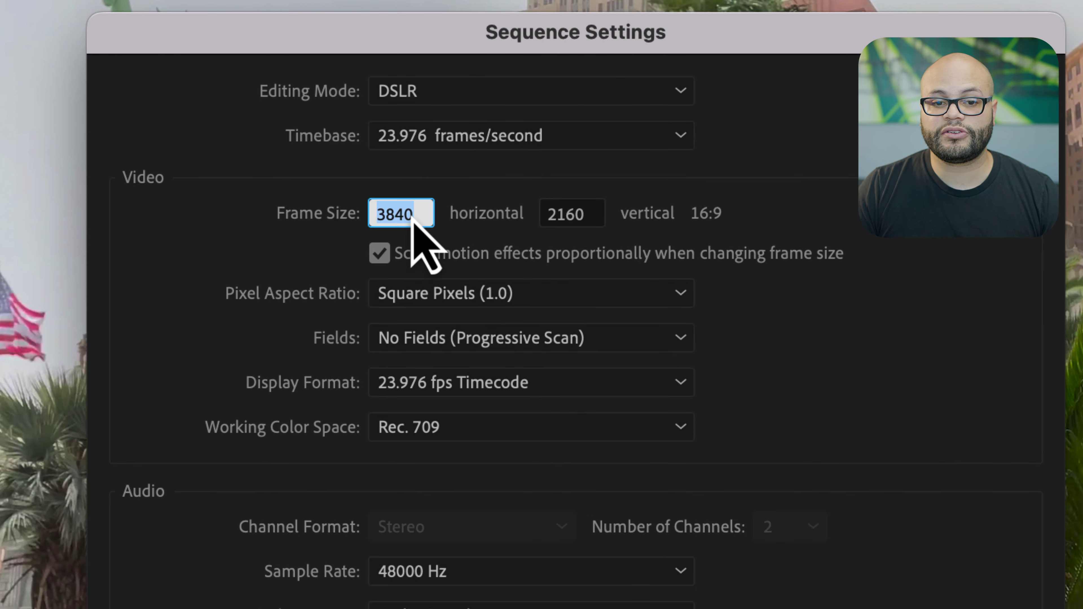
left_click(559, 219)
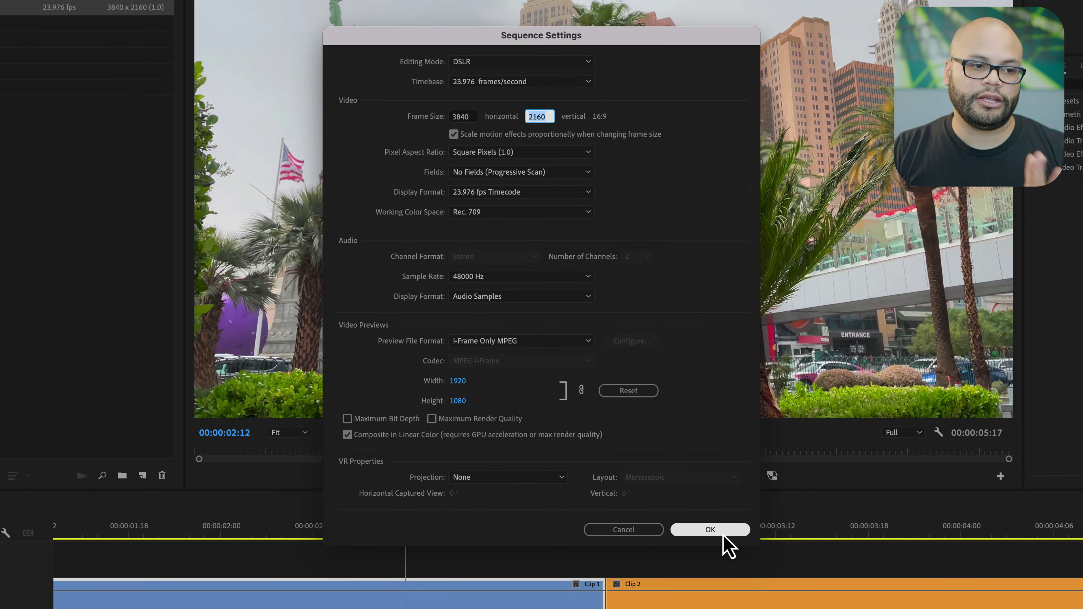
left_click(721, 533)
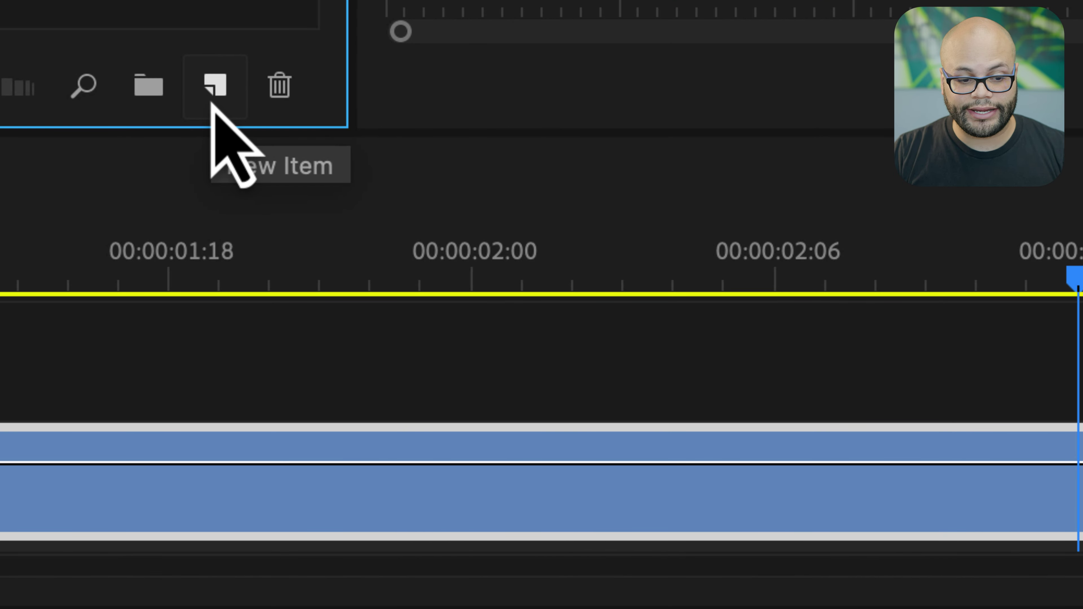
Create a new Adjustment Layer with the 3840 x 2160 settings.
left_click(213, 102)
left_click(347, 286)
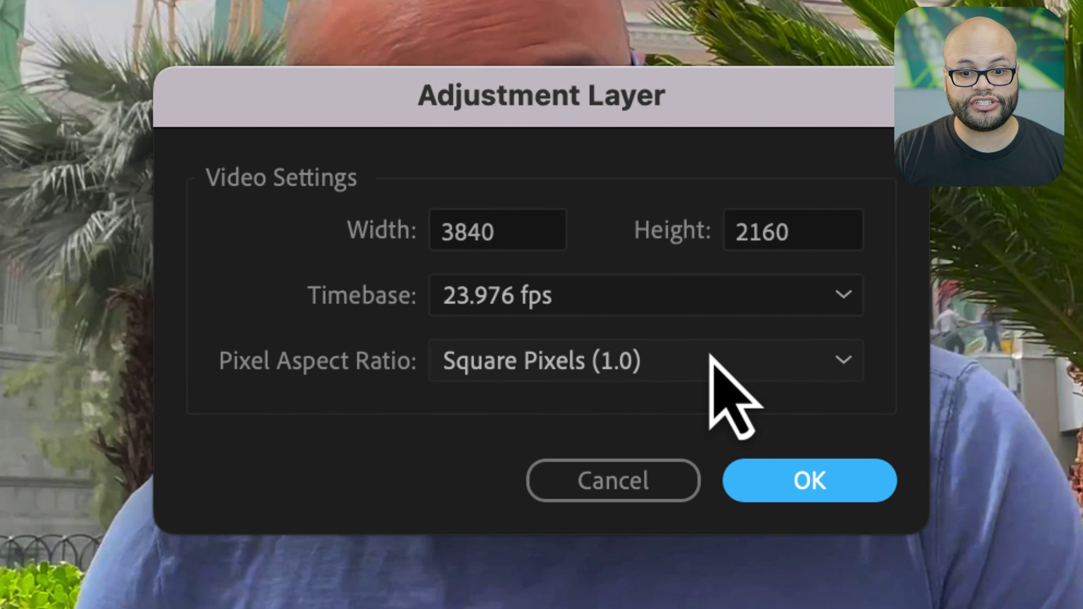
left_click(815, 495)
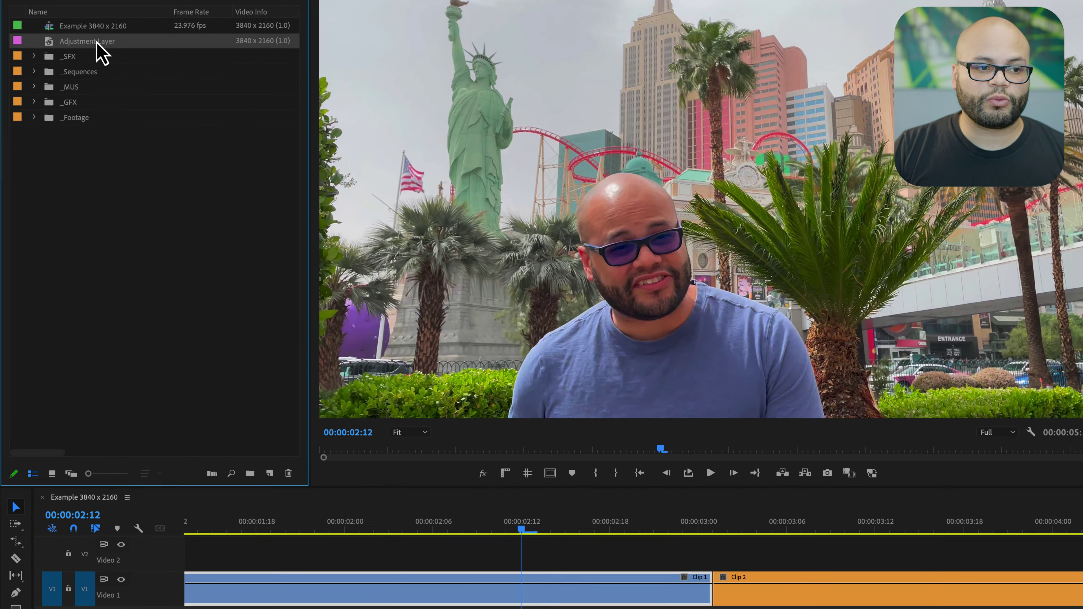
Set the Adjustment Layer duration to 00:00:01:00 and drag it onto Video 2.
right_click(84, 82)
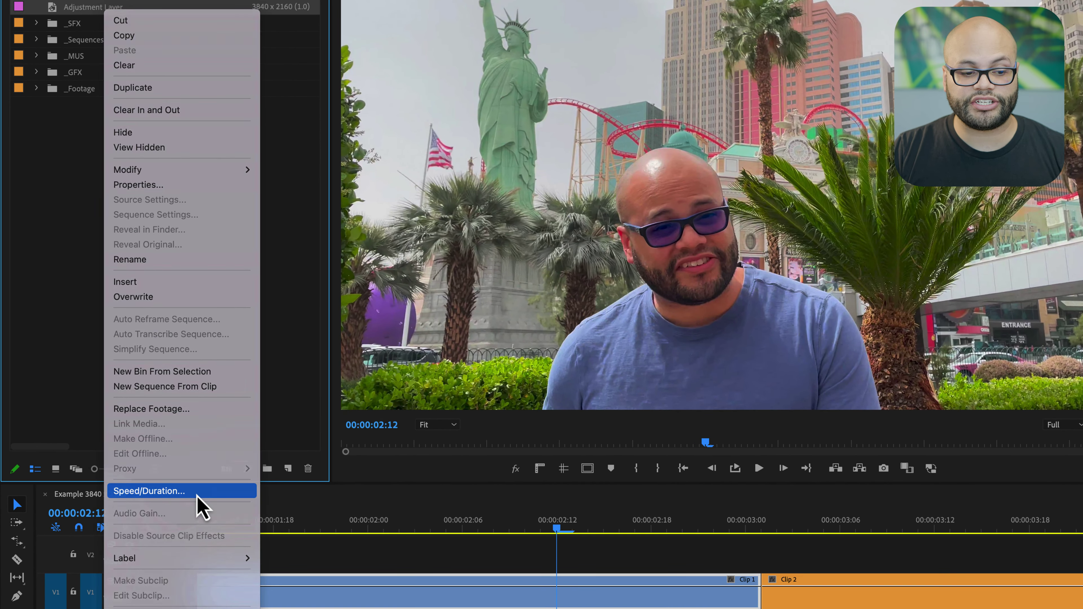
left_click(183, 498)
left_click(619, 276)
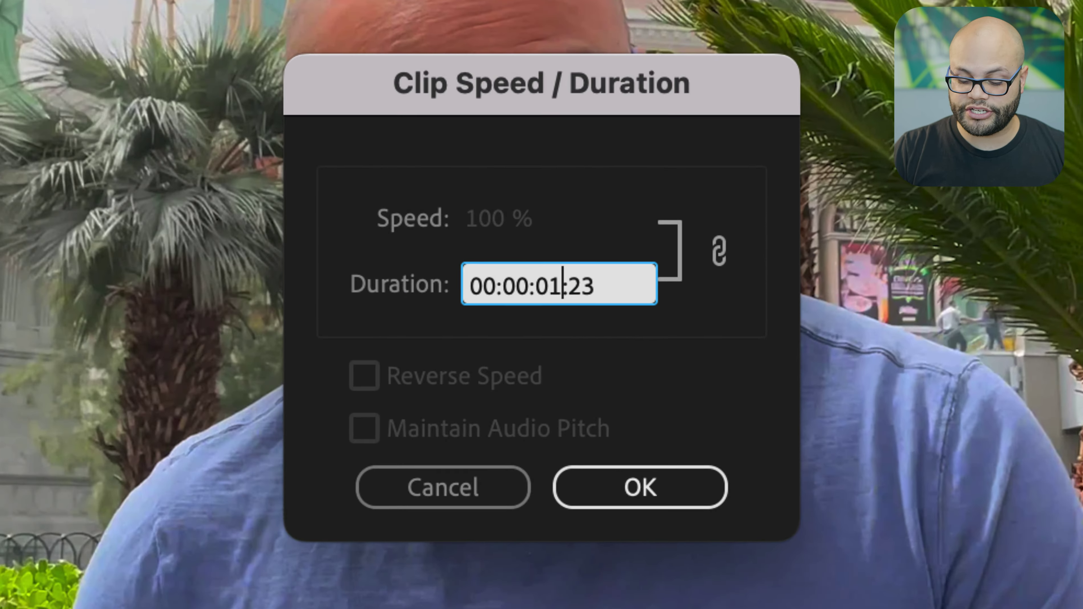
key("Delete")
key("Delete")
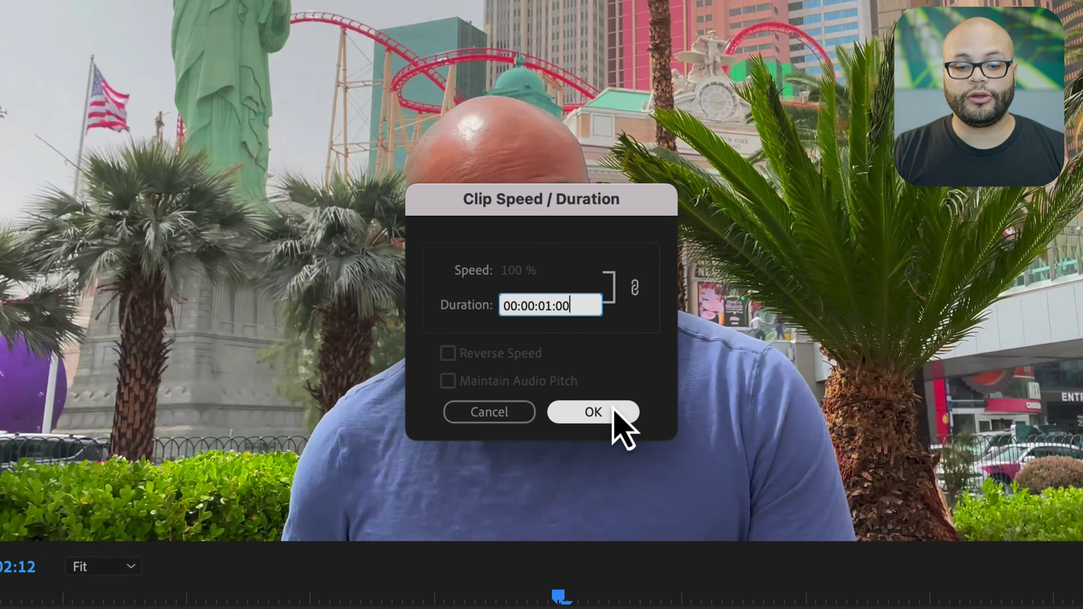
left_click(665, 495)
left_click_drag(211, 166, 556, 550)
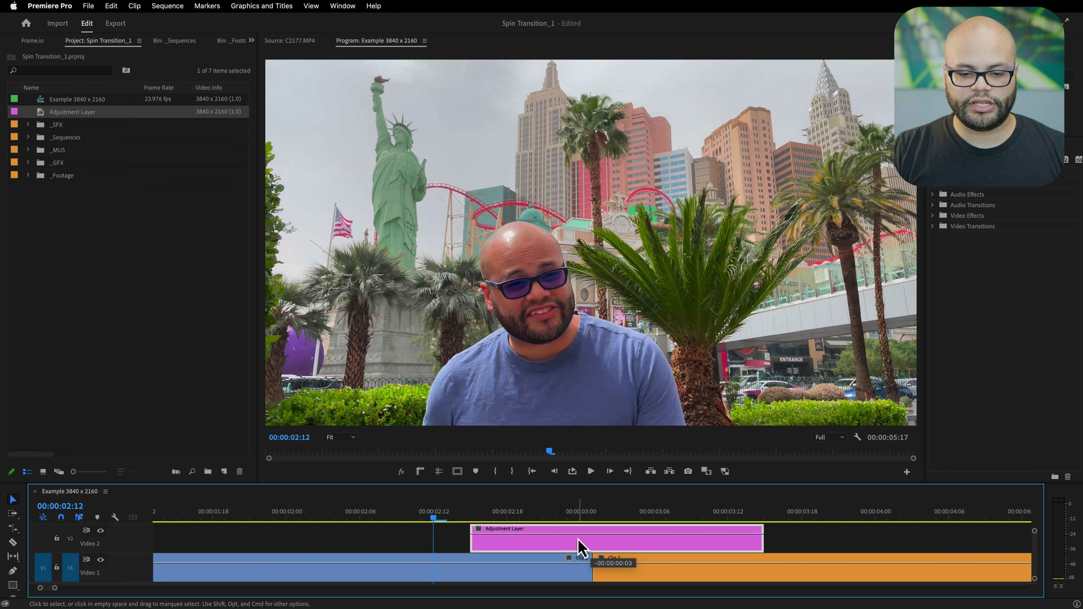
Move the adjustment layer two frames earlier so it centres on the Clip 1–Clip 2 cut.
left_click(596, 512)
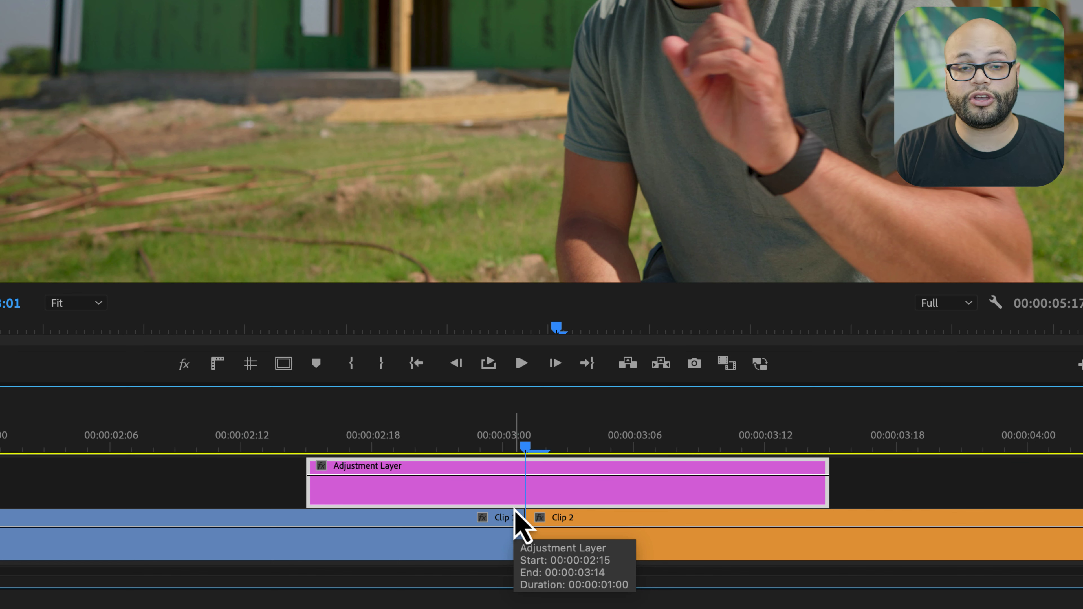
key("Up")
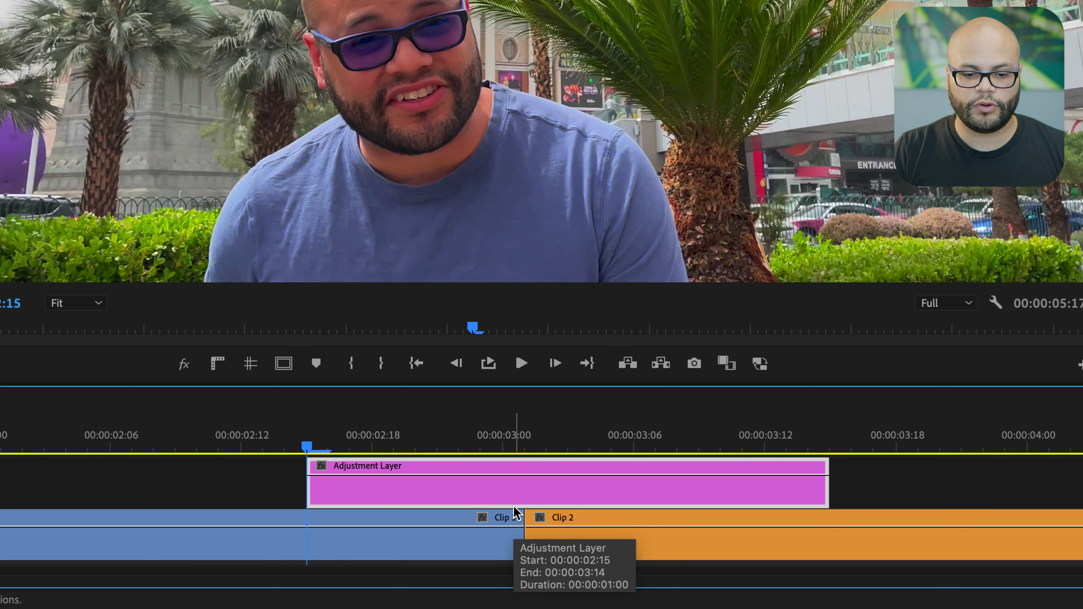
key("Left")
key("Left")
left_click_drag(495, 506, 470, 499)
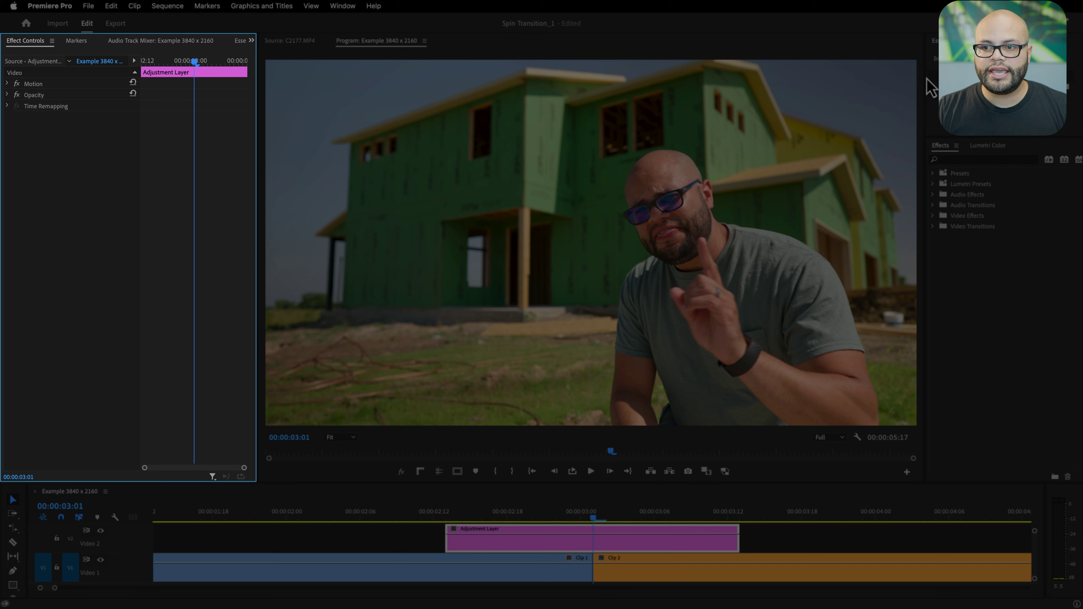
Search 'repl', apply Replicate to the adjustment layer, and set its Count to 3.
left_click(953, 157)
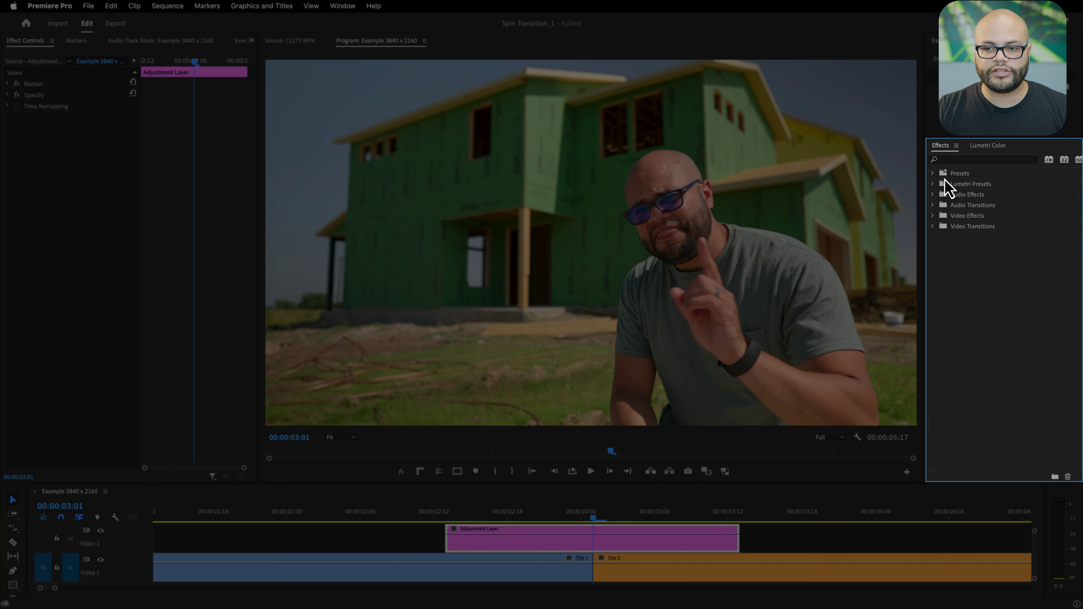
type("replicate")
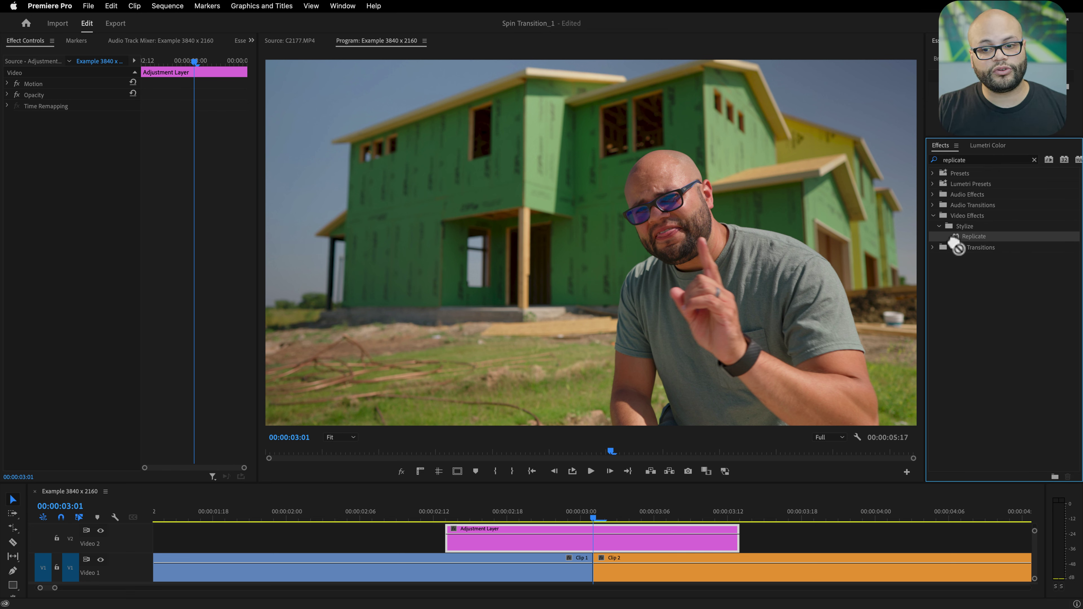
mouse_move(954, 242)
left_mouse_down()
mouse_move(618, 561)
mouse_move(631, 537)
mouse_move(998, 242)
mouse_move(976, 242)
left_mouse_up()
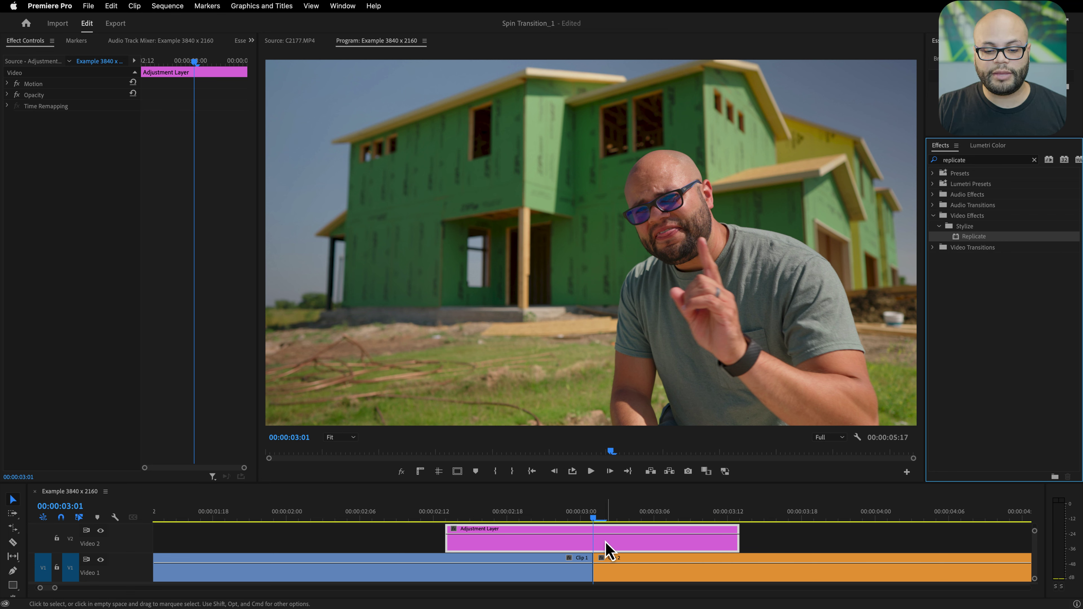
double_click(957, 239)
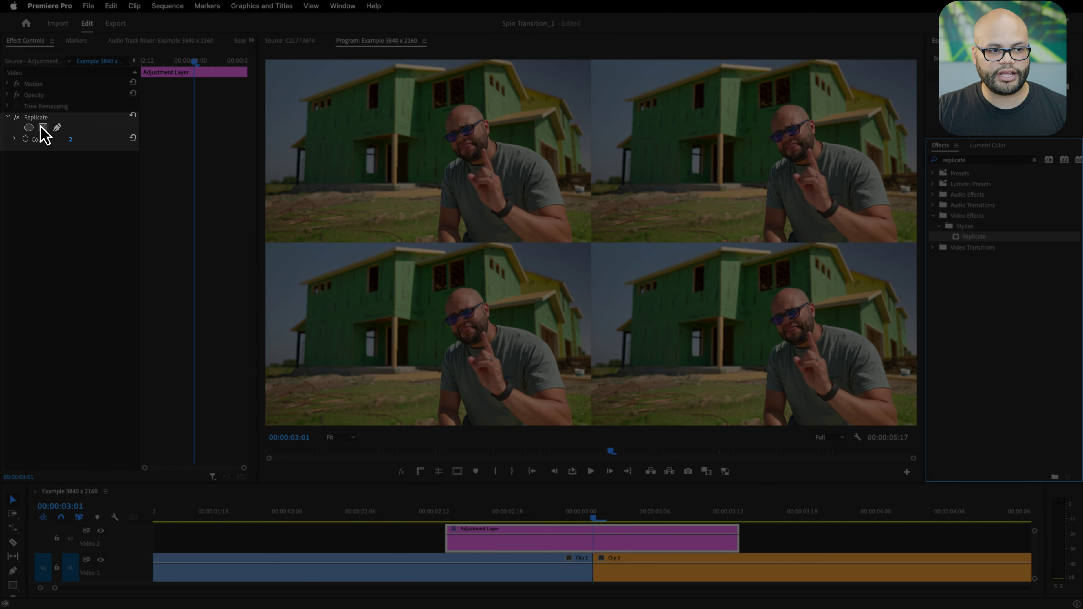
left_click(71, 139)
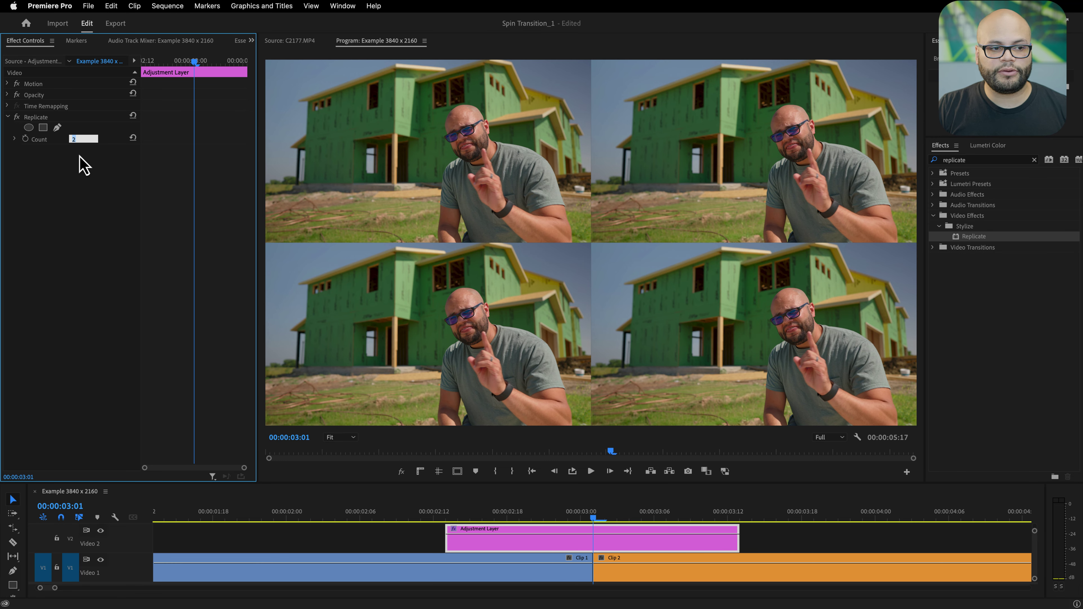
type("3")
mouse_move(527, 511)
left_mouse_down()
mouse_move(648, 507)
mouse_move(508, 511)
left_mouse_up()
left_click(1034, 160)
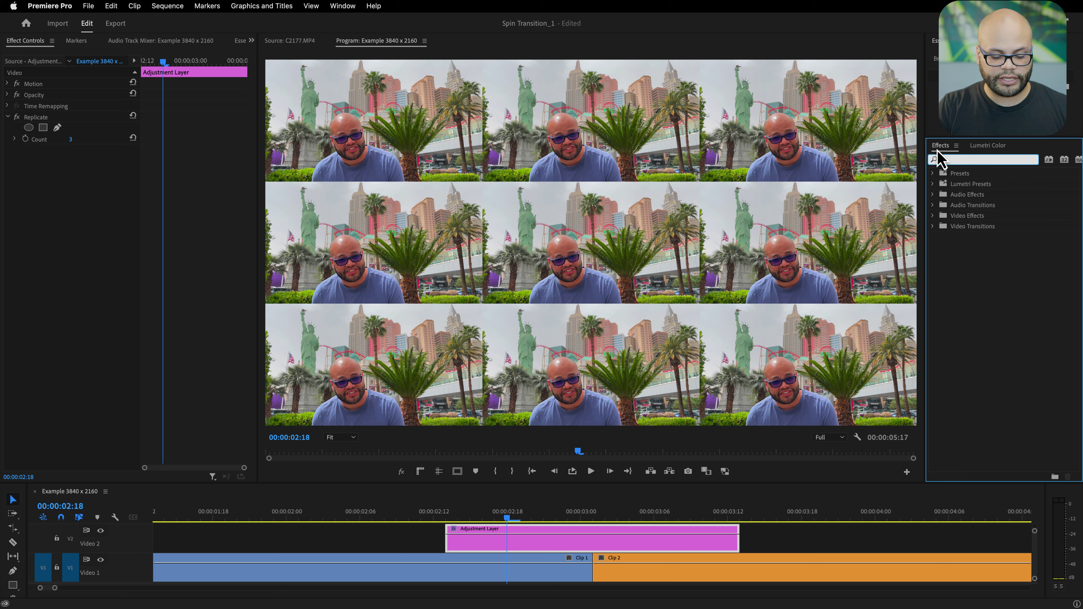
Search 'mir' and add four Mirror effects to the adjustment layer.
type("mirror")
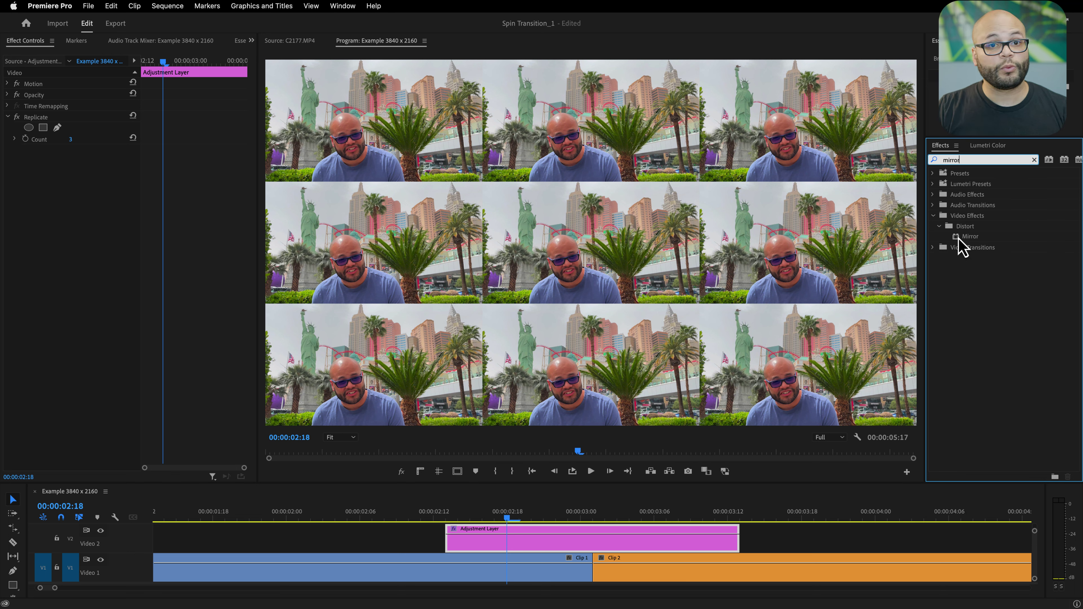
double_click(957, 239)
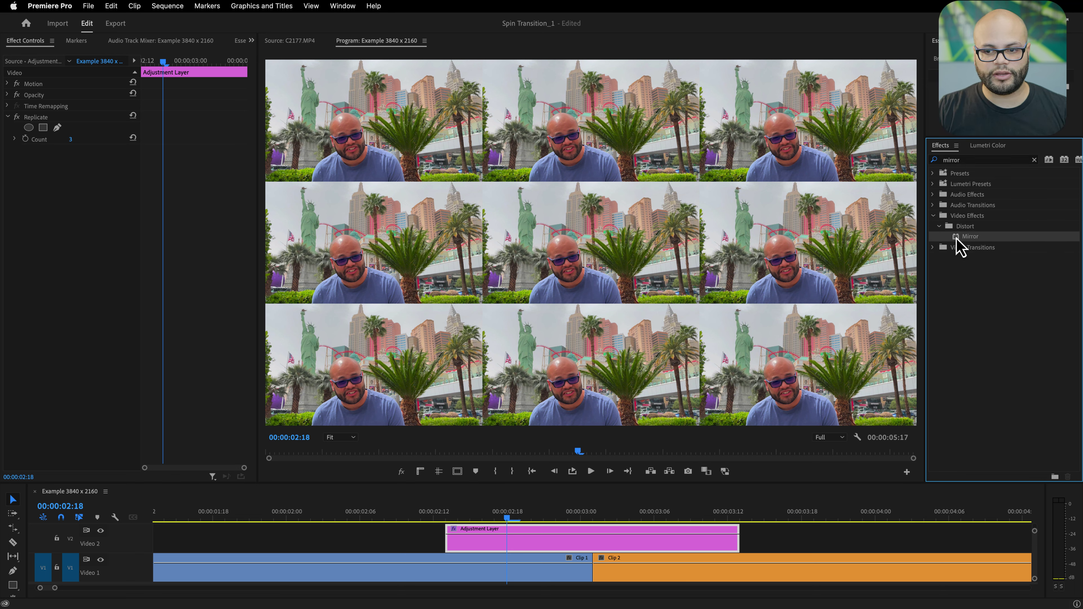
double_click(956, 238)
double_click(957, 238)
double_click(957, 239)
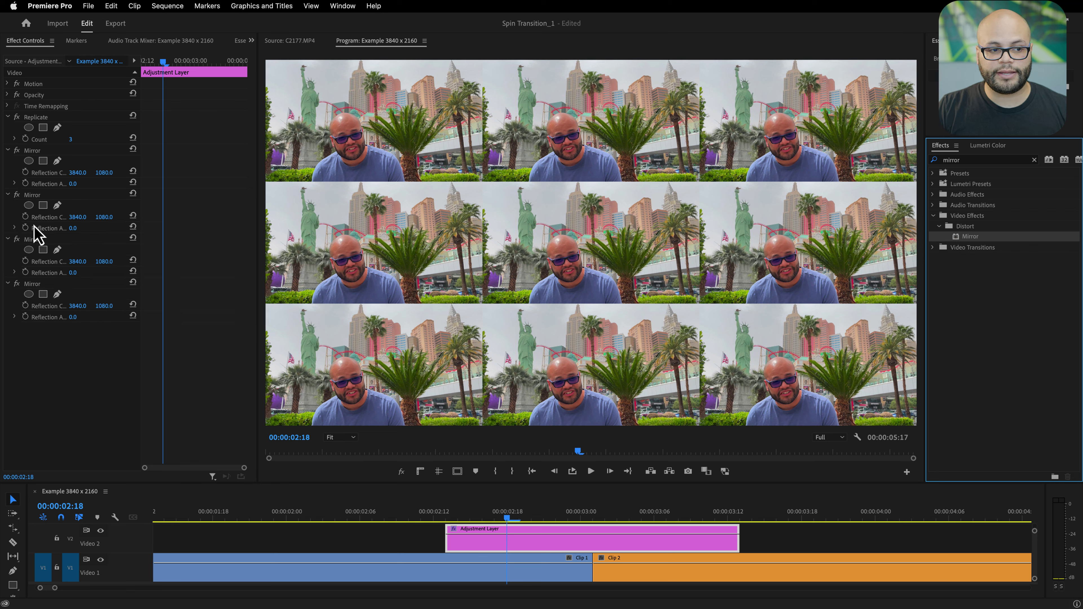
left_click(116, 203)
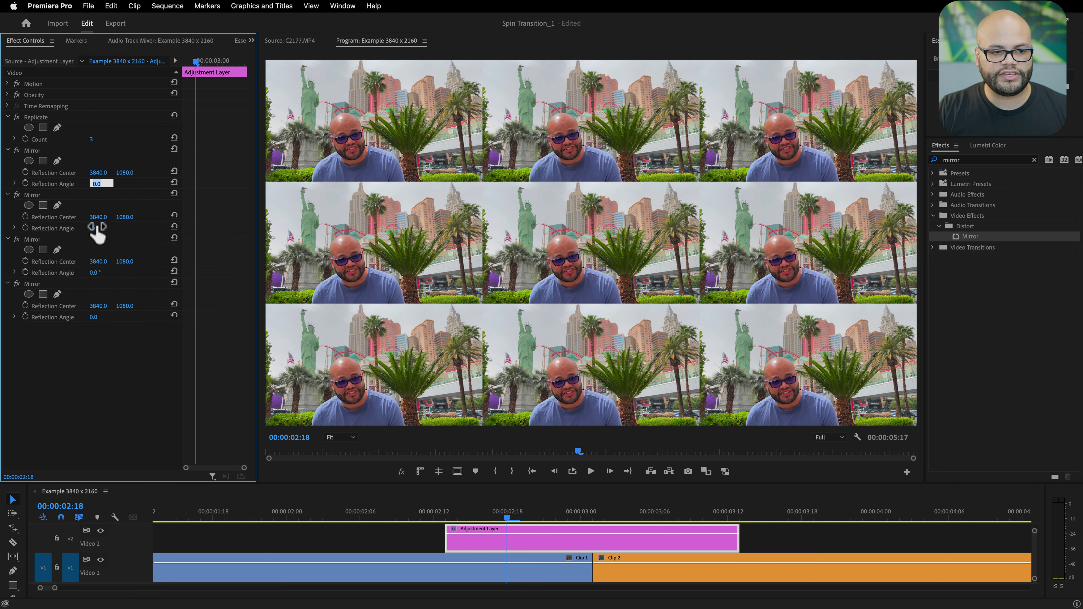
Set the second and third Mirror reflection angles to 90° and 180°, and disable the fourth Mirror.
left_click_drag(97, 230, 103, 234)
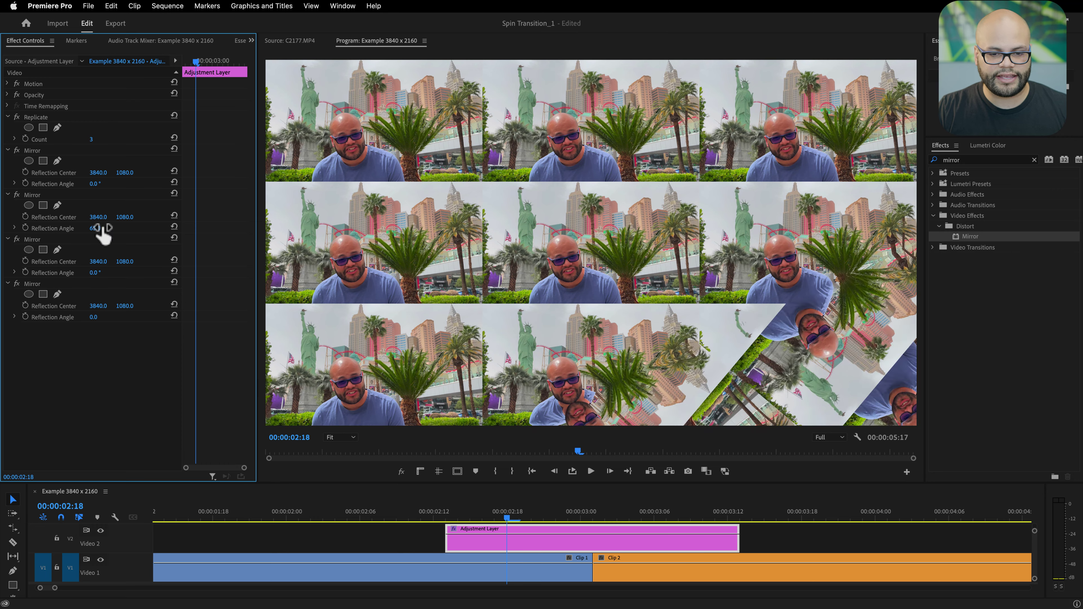
key("super+z")
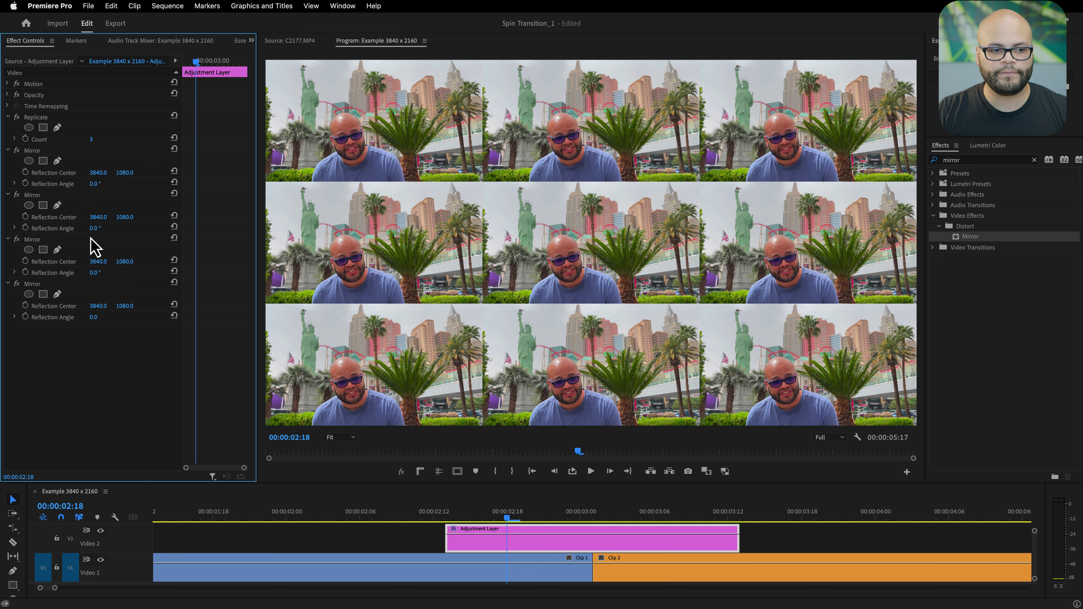
key("Return")
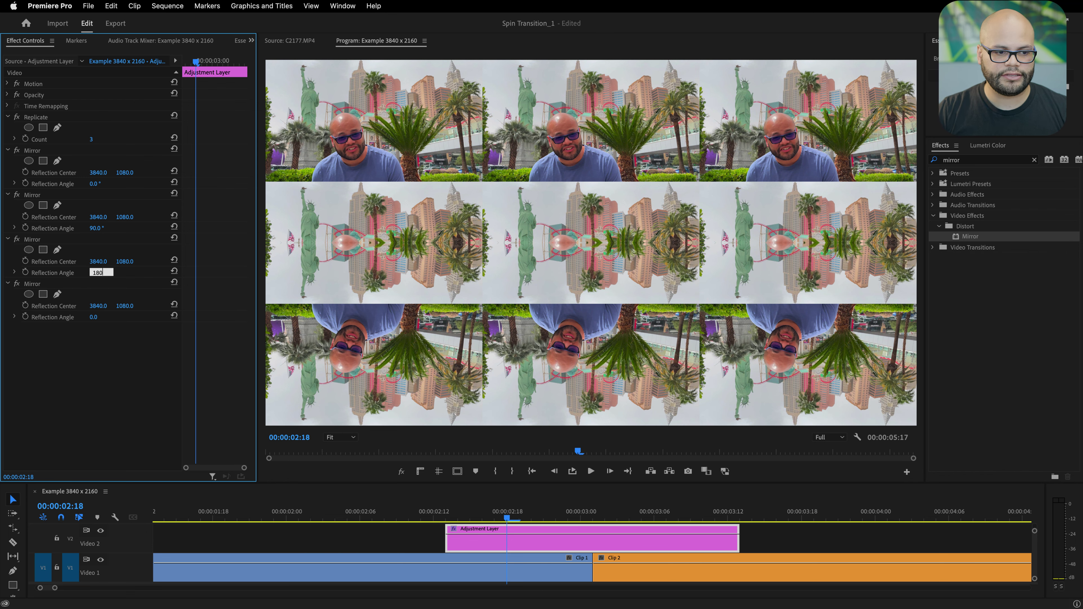
key("Return")
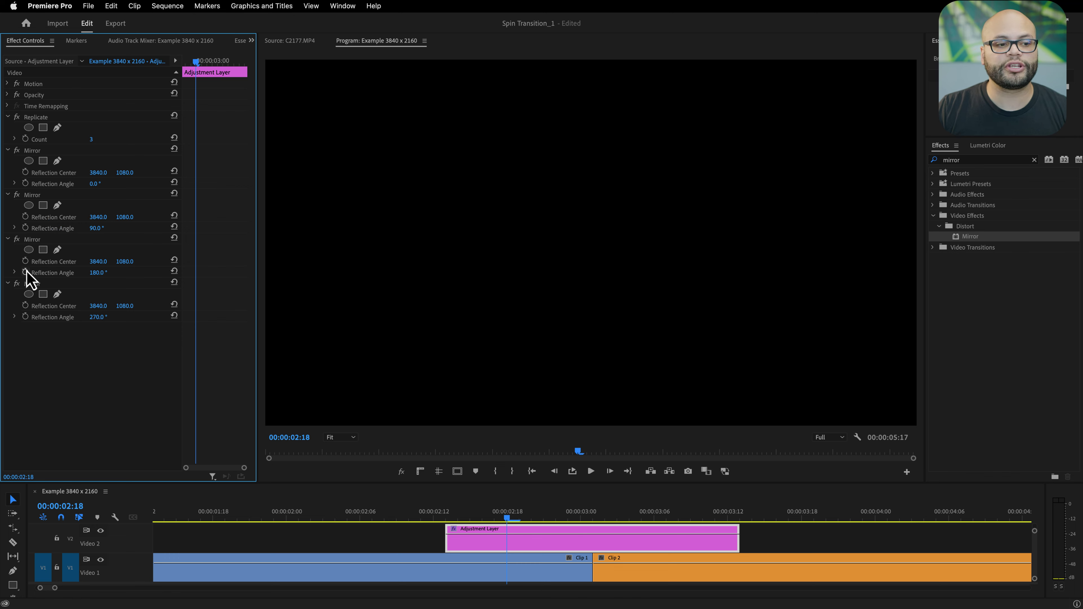
left_click(17, 284)
Disable Mirrors 2 and 3, then set reflection centres to 2559/1080 and 3840/1439 for Mirrors 1 and 2.
left_click(17, 239)
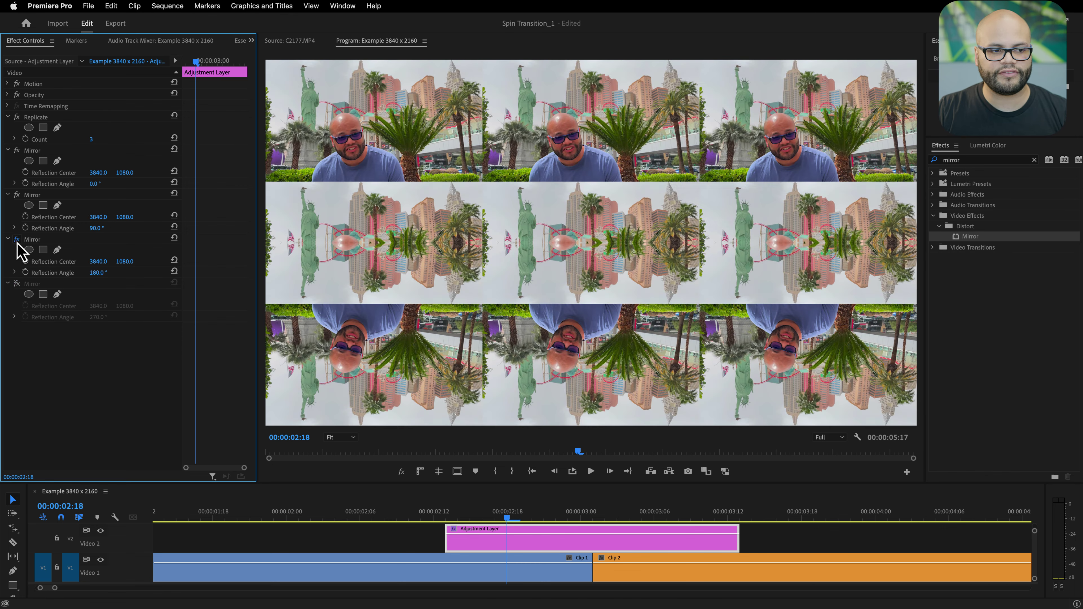
left_click(17, 194)
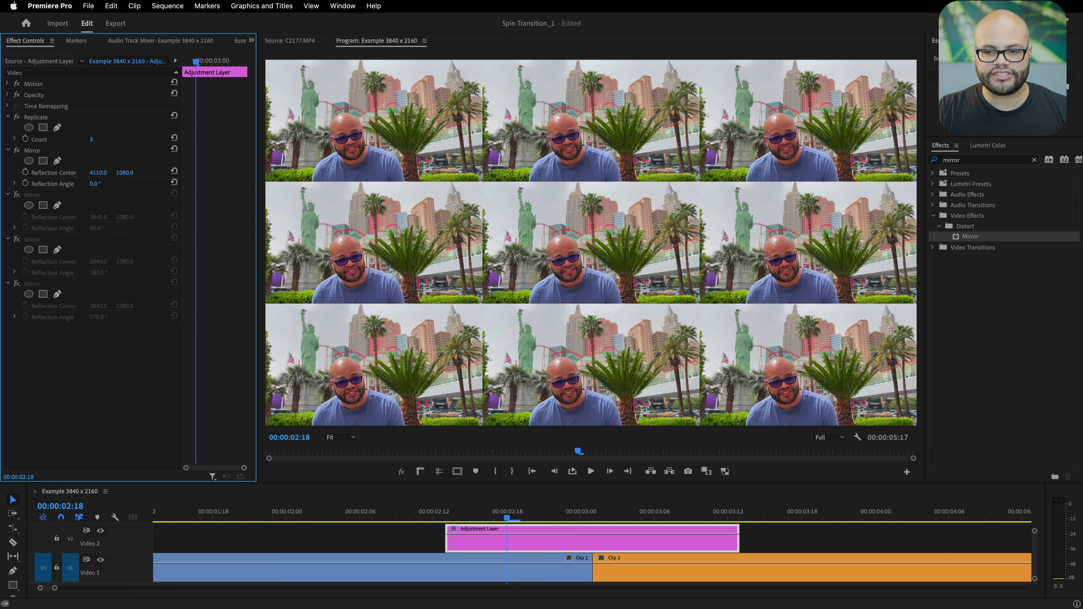
left_click_drag(98, 172, 73, 172)
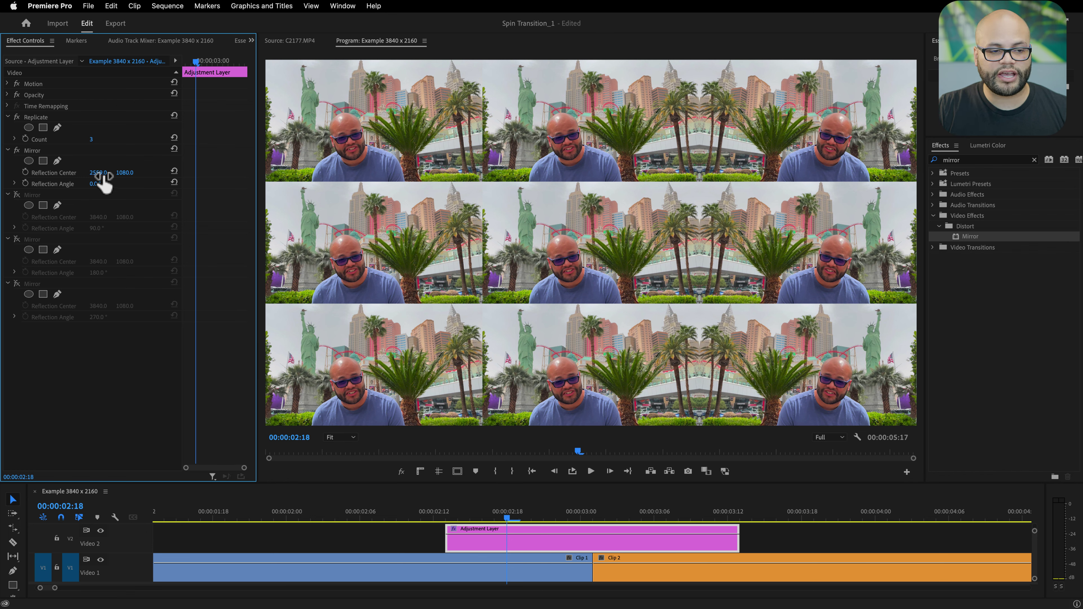
left_click(17, 194)
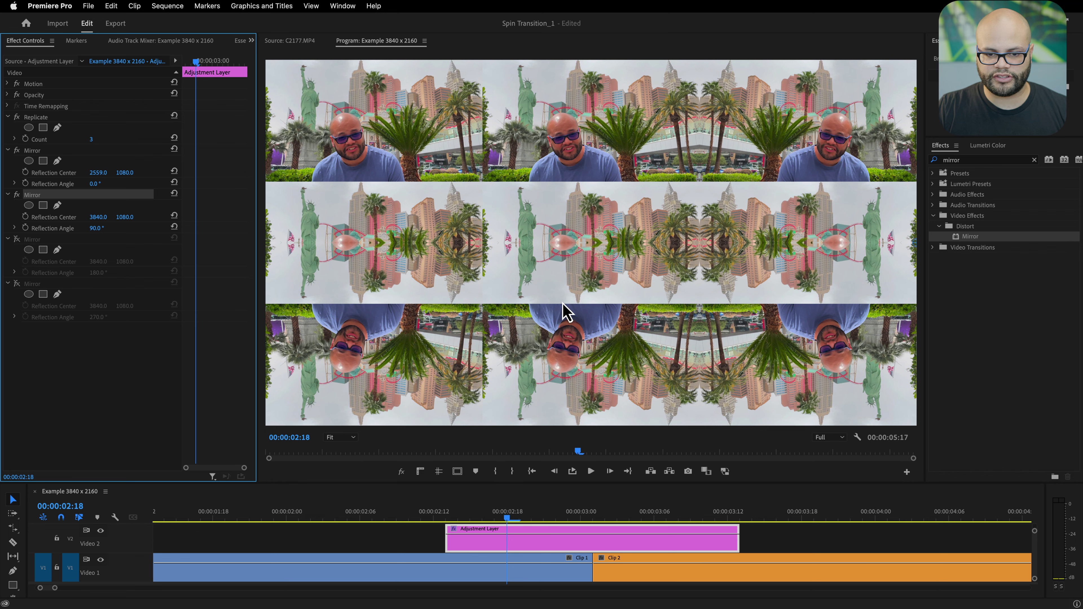
left_click_drag(125, 216, 271, 216)
Re-enable Mirrors 3 and 4 with reflection centres 1280/1080 and 3840/720.
left_click(17, 239)
left_click_drag(98, 261, 5, 261)
left_click(17, 284)
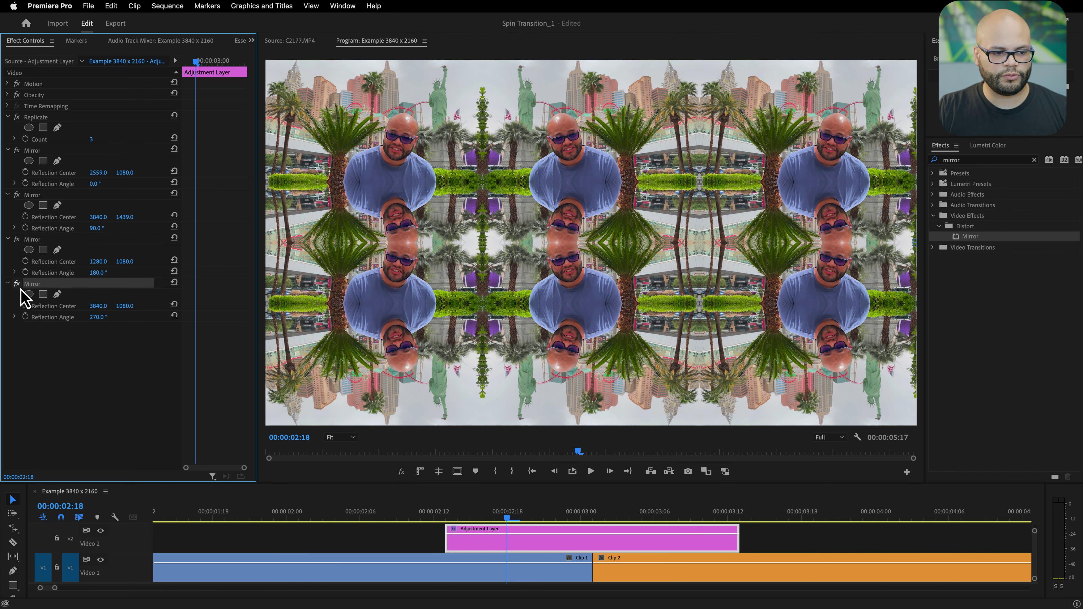
left_click_drag(124, 305, 200, 261)
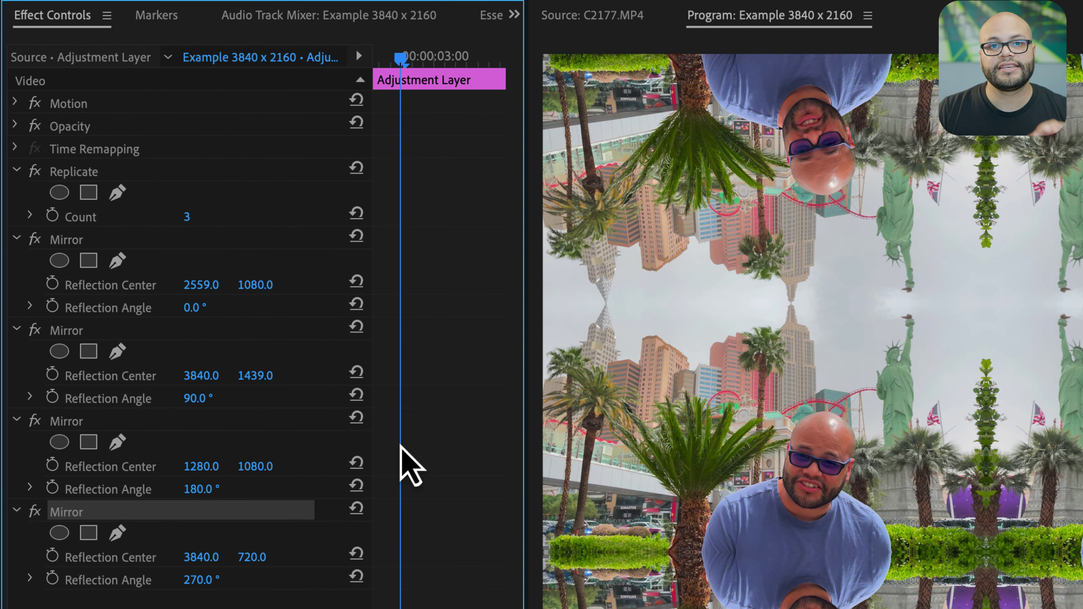
key("shift+7")
type("transfo")
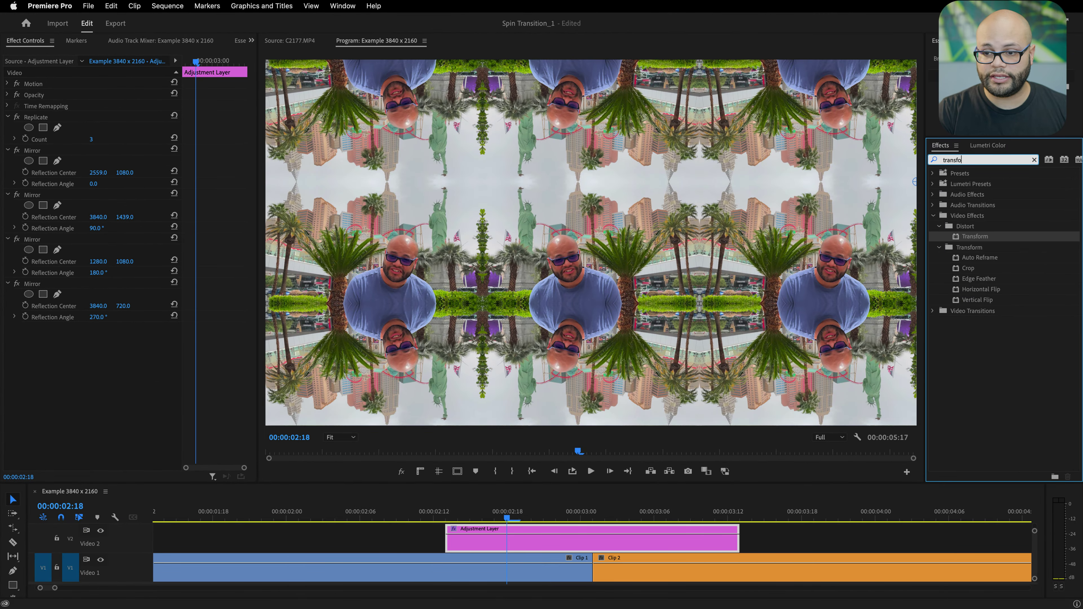
type("rm")
Add Transform to the adjustment layer and set its Scale to 300.
left_click_drag(974, 235, 12, 164)
mouse_move(96, 272)
left_mouse_down()
mouse_move(55, 273)
mouse_move(105, 263)
left_mouse_up()
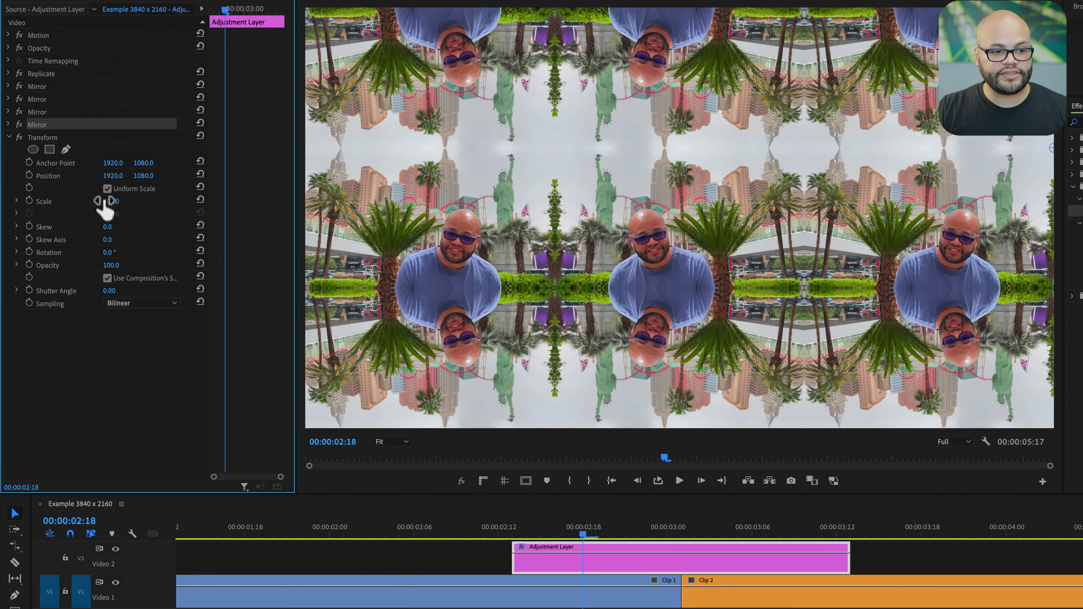
left_click_drag(110, 201, 135, 201)
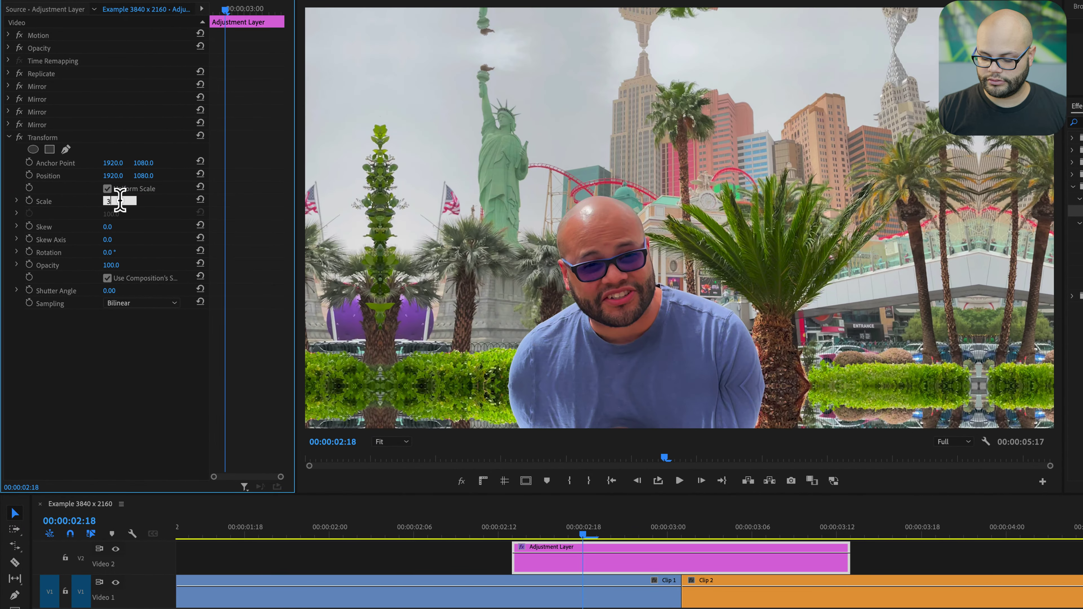
key("Return")
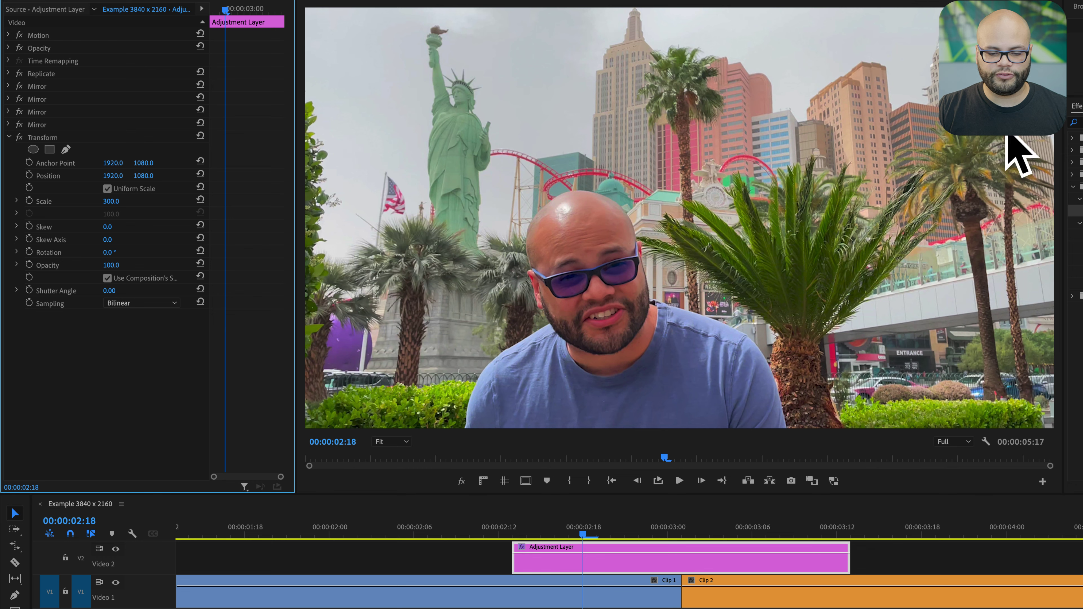
Keyframe Rotation from 0° at the layer start to one full turn at its end, then preview.
left_click_drag(544, 535, 516, 532)
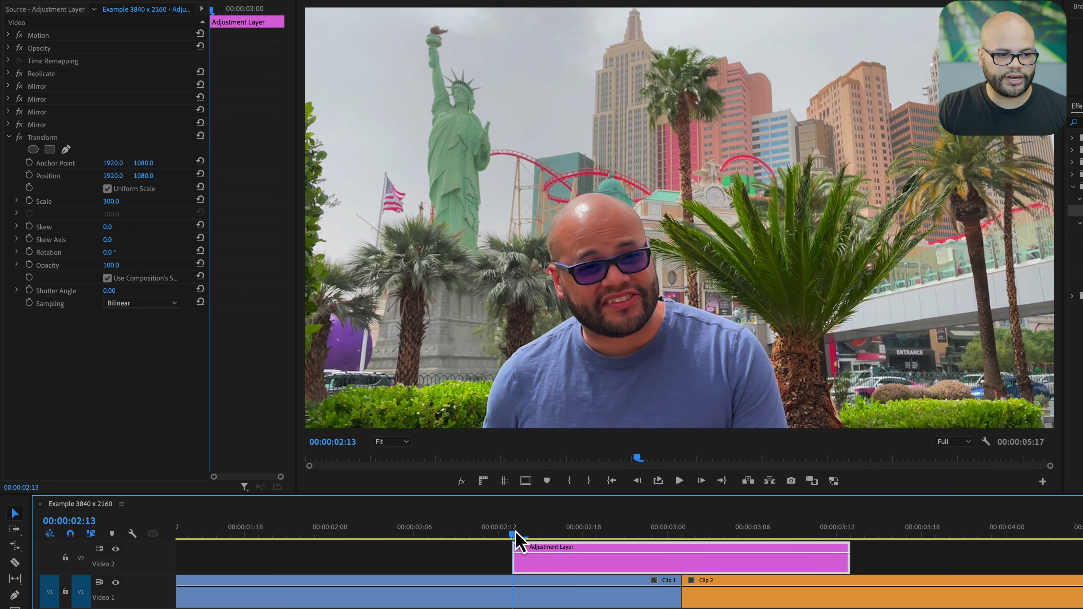
left_click(29, 252)
left_click_drag(597, 534, 846, 557)
left_click(114, 252)
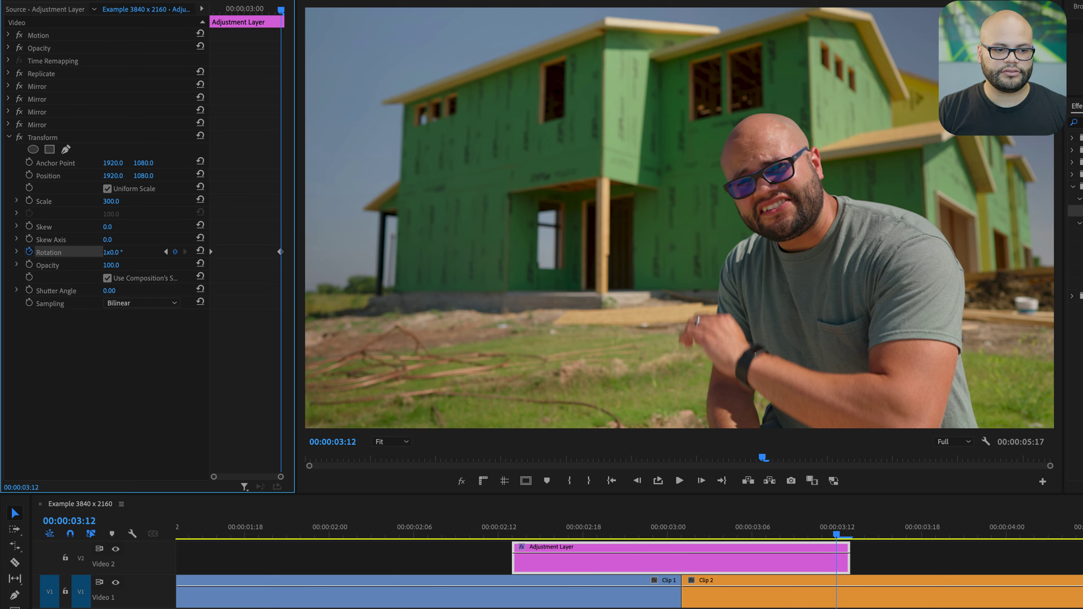
left_click_drag(578, 535, 805, 527)
key("x")
key("ctrl+shift+space")
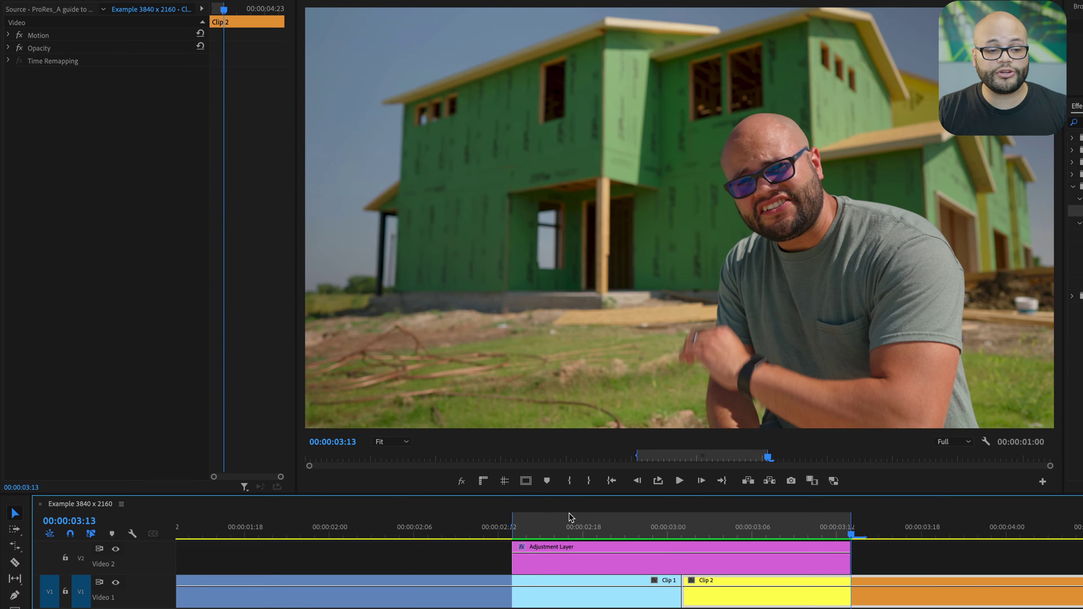
left_click(514, 532)
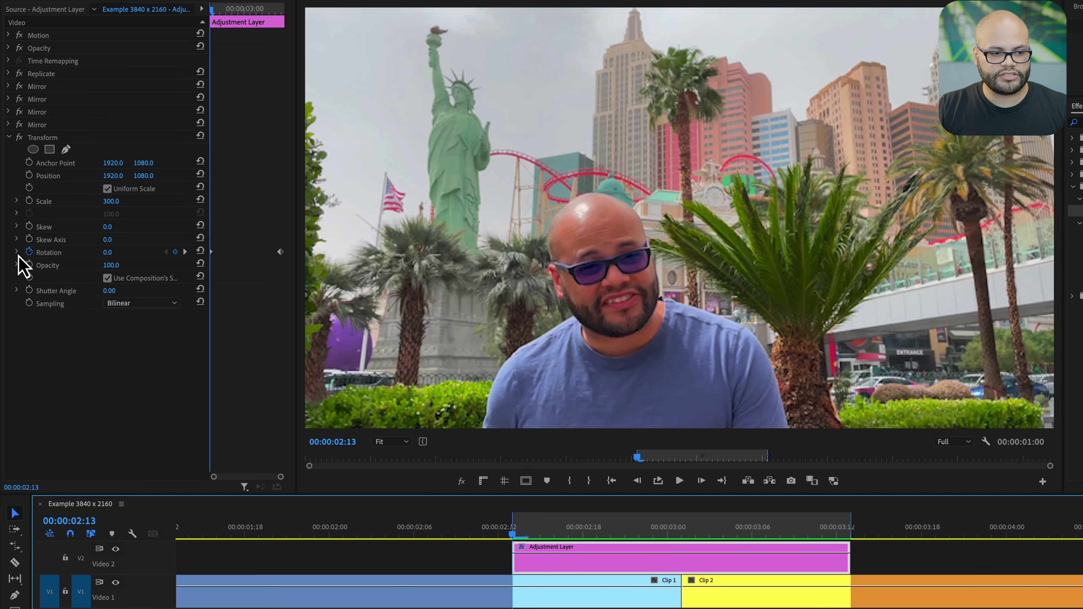
Expand Rotation and ease into the end keyframe and out of the first keyframe.
left_click(17, 253)
left_click_drag(300, 235, 426, 233)
left_click_drag(302, 234, 222, 235)
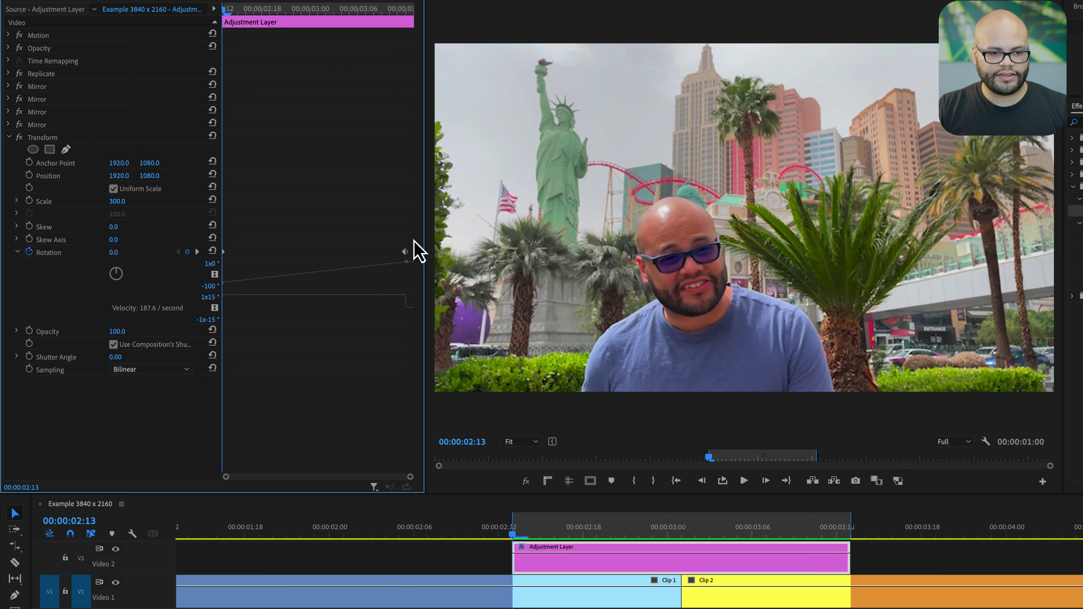
right_click(405, 252)
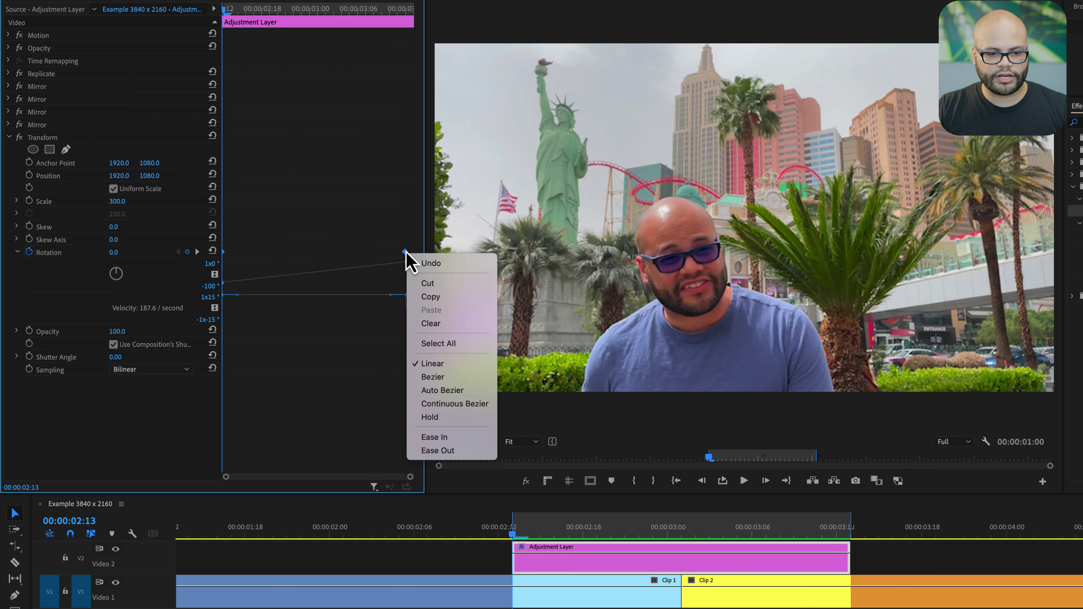
left_click(445, 437)
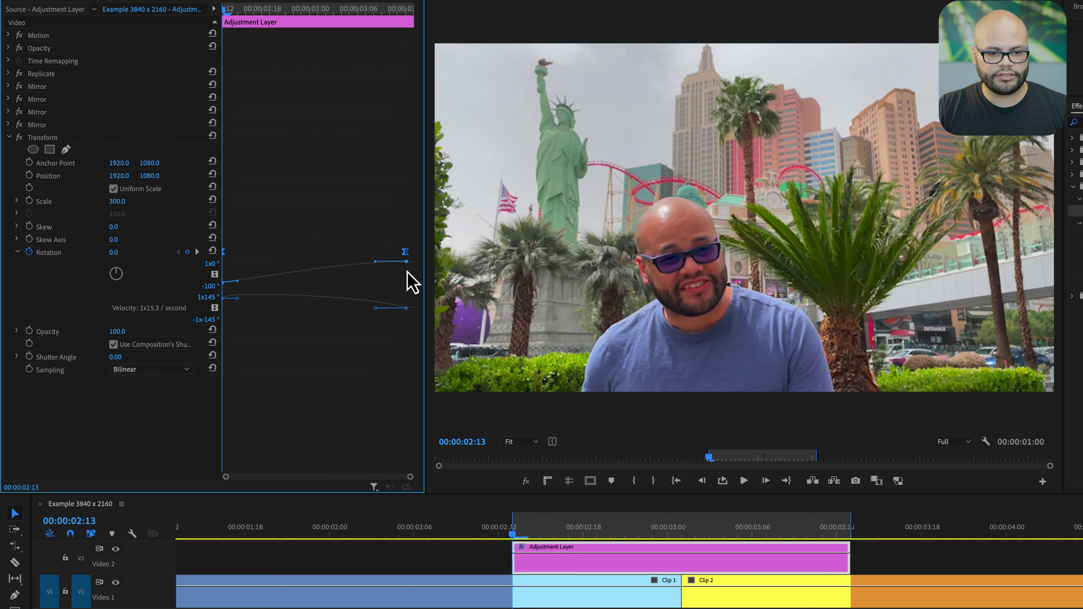
right_click(405, 252)
left_click(444, 451)
Play back the eased spin and scrub through it to about 00:00:03:01.
left_click(519, 533)
key("space")
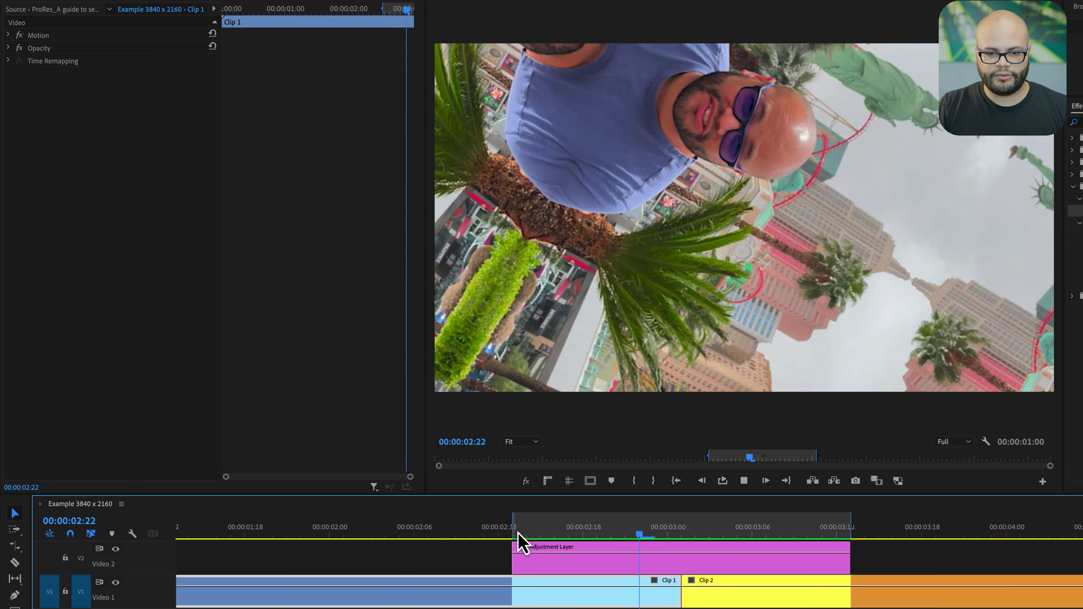
left_click(721, 529)
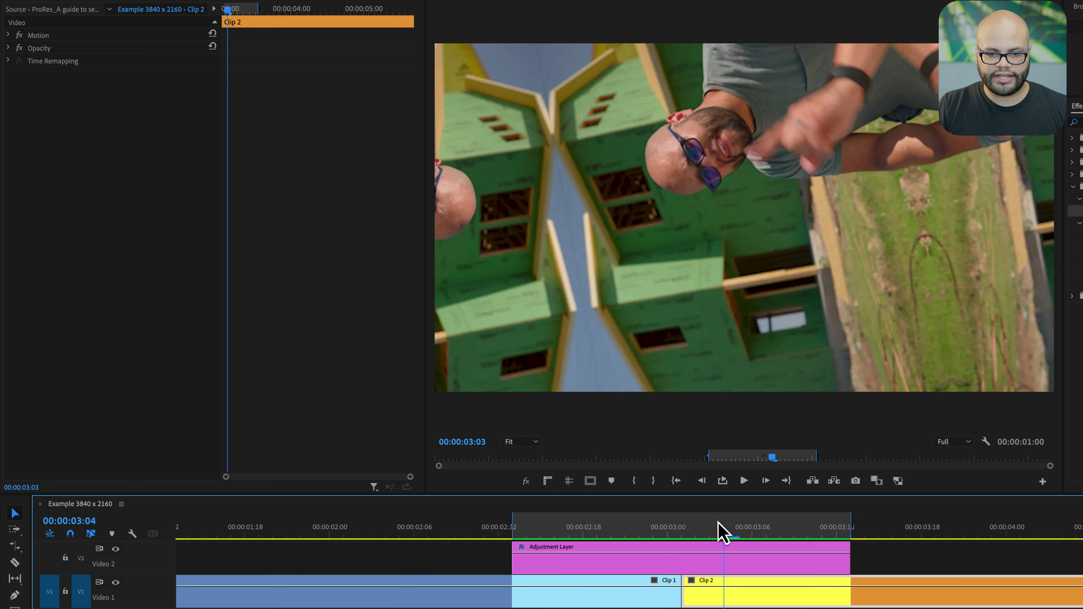
left_click_drag(721, 531, 585, 538)
left_click(597, 559)
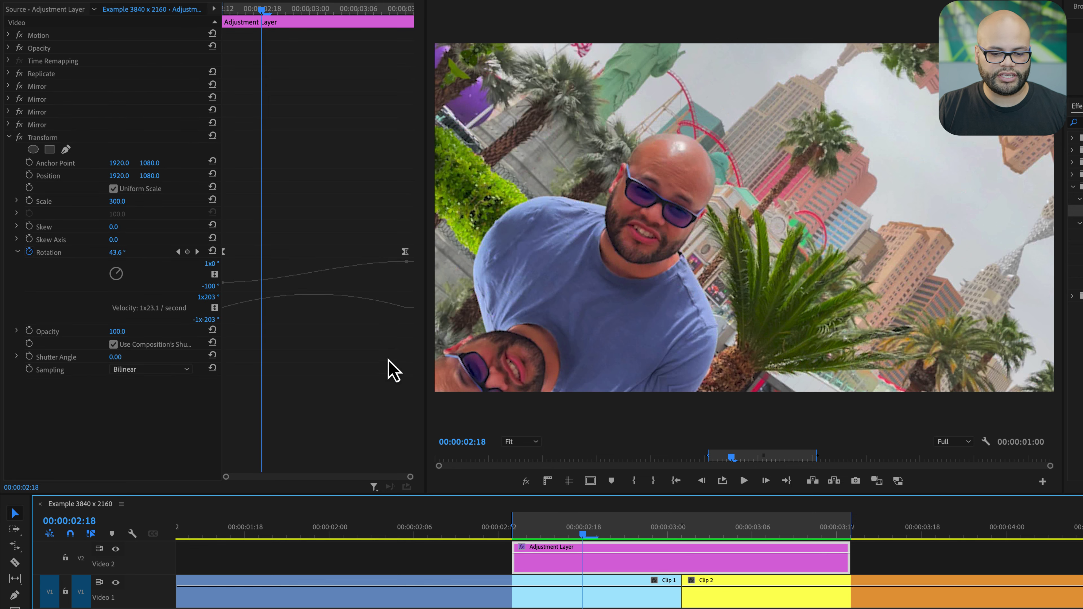
left_click_drag(662, 540, 679, 538)
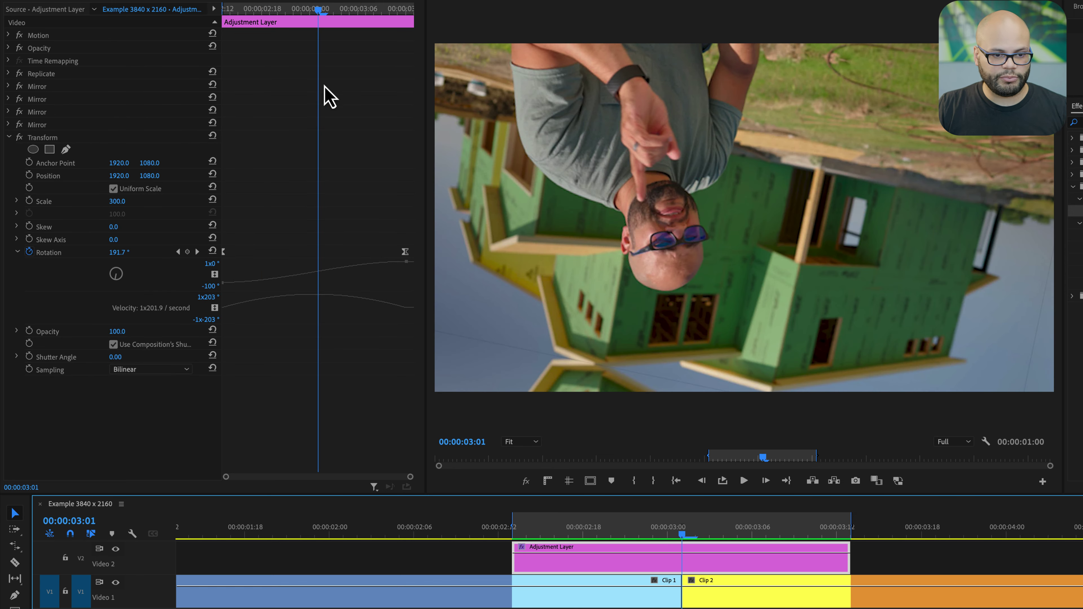
Drag the end keyframe's Bezier handle to steepen the rotation curve, then render and replay.
left_click(405, 253)
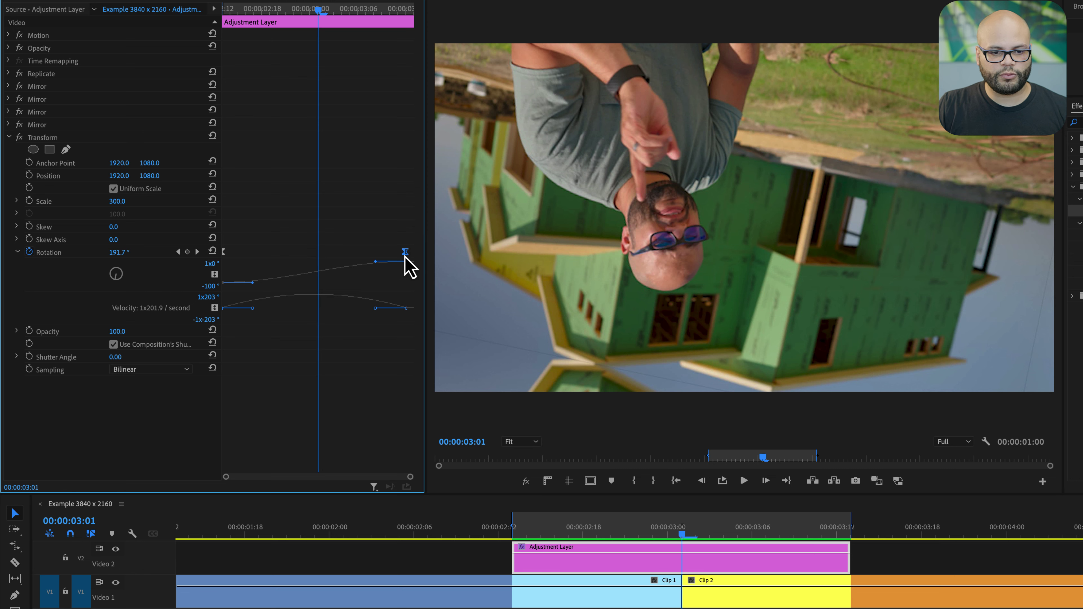
left_click_drag(375, 262, 324, 435)
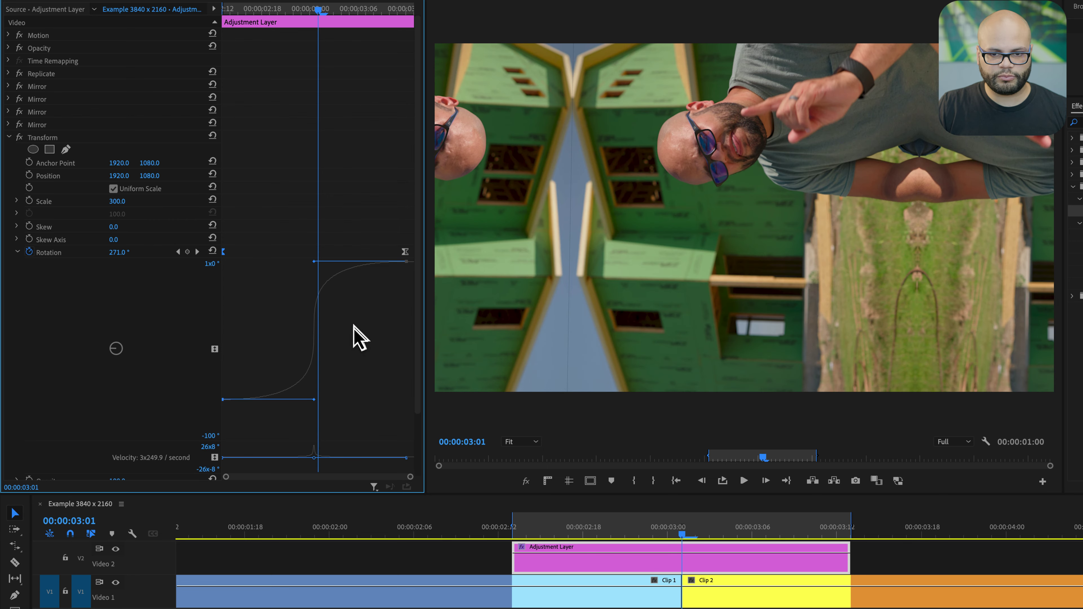
key("Return")
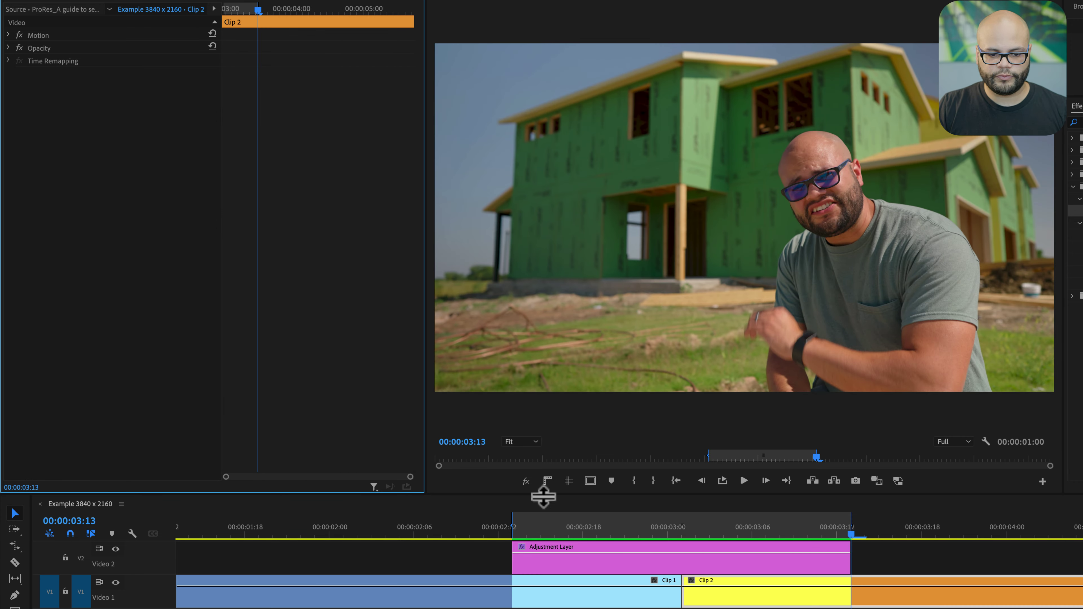
key("Return")
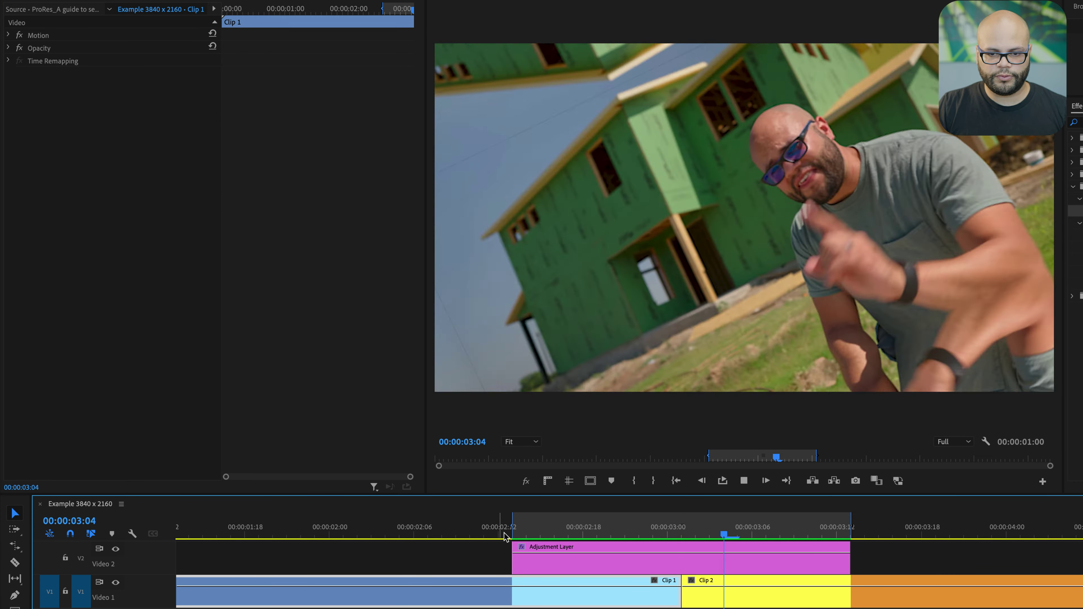
left_click(527, 535)
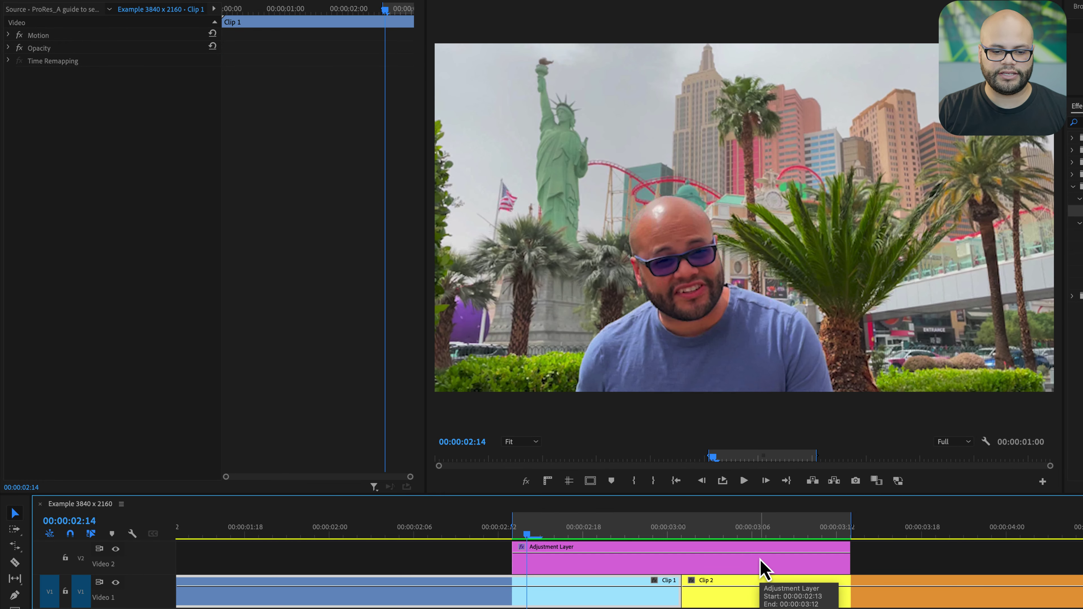
left_click(762, 567)
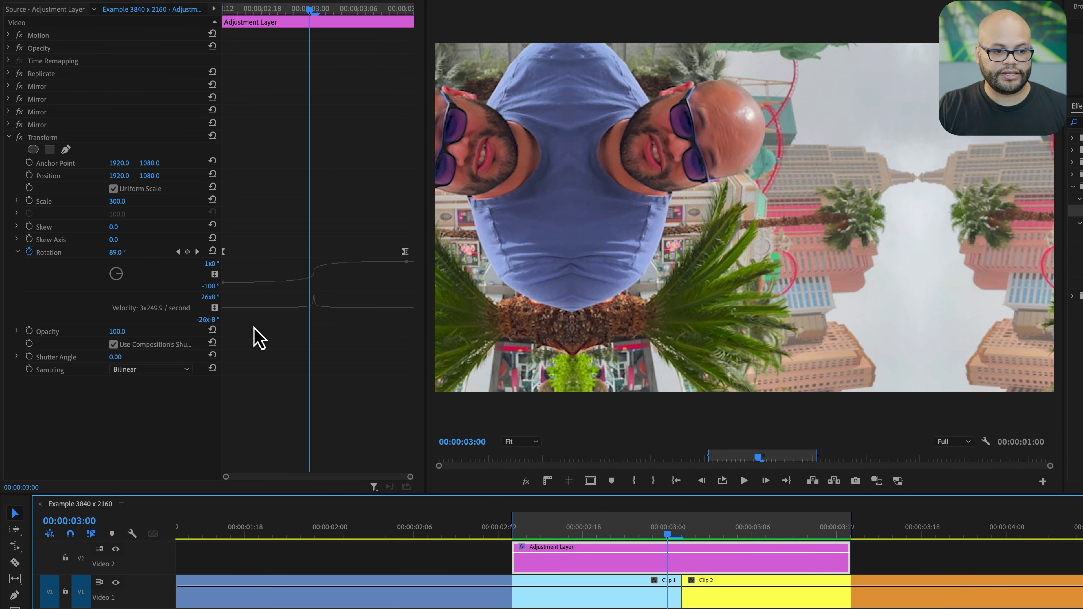
Set the Transform effect's Shutter Angle to 180 and render the blurred spin.
left_click(114, 358)
type("180")
key("Return")
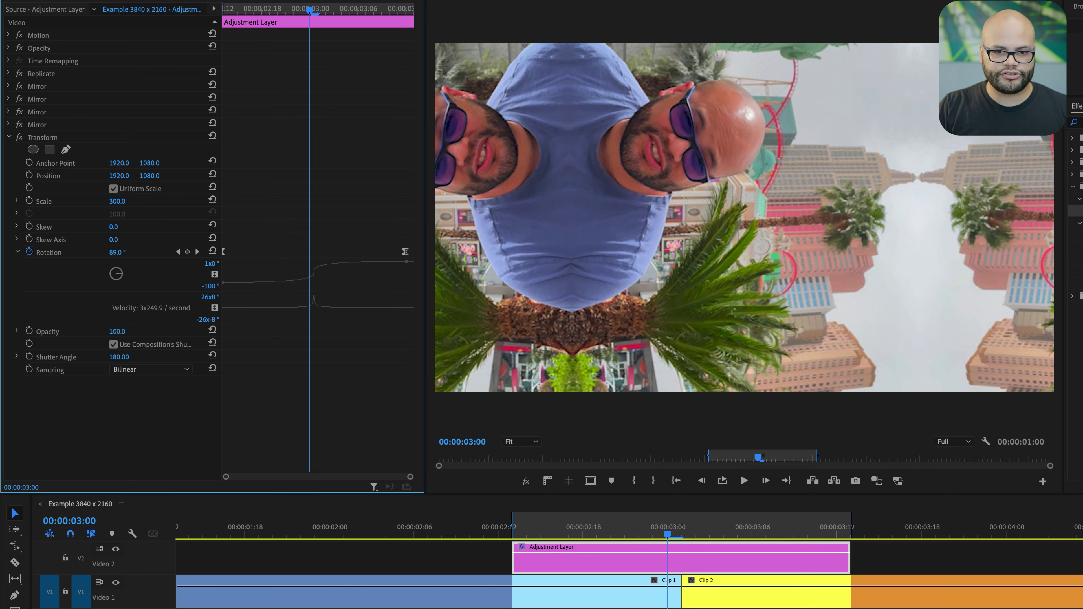
left_click_drag(656, 537, 521, 538)
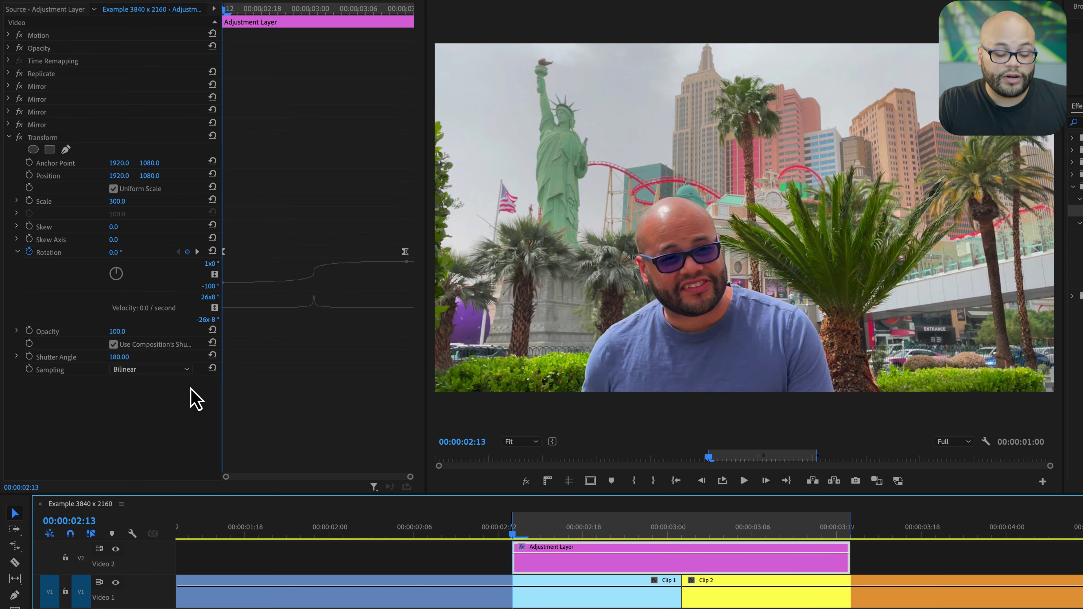
key("Return")
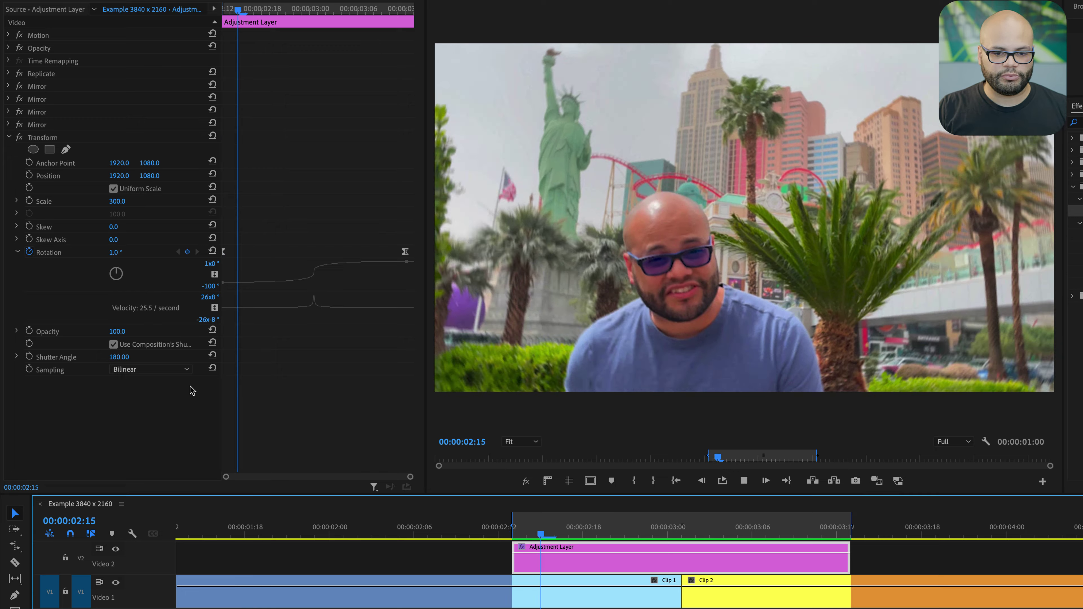
Replay the motion-blurred spin transition from before the cut several times.
left_click(549, 537)
key("space")
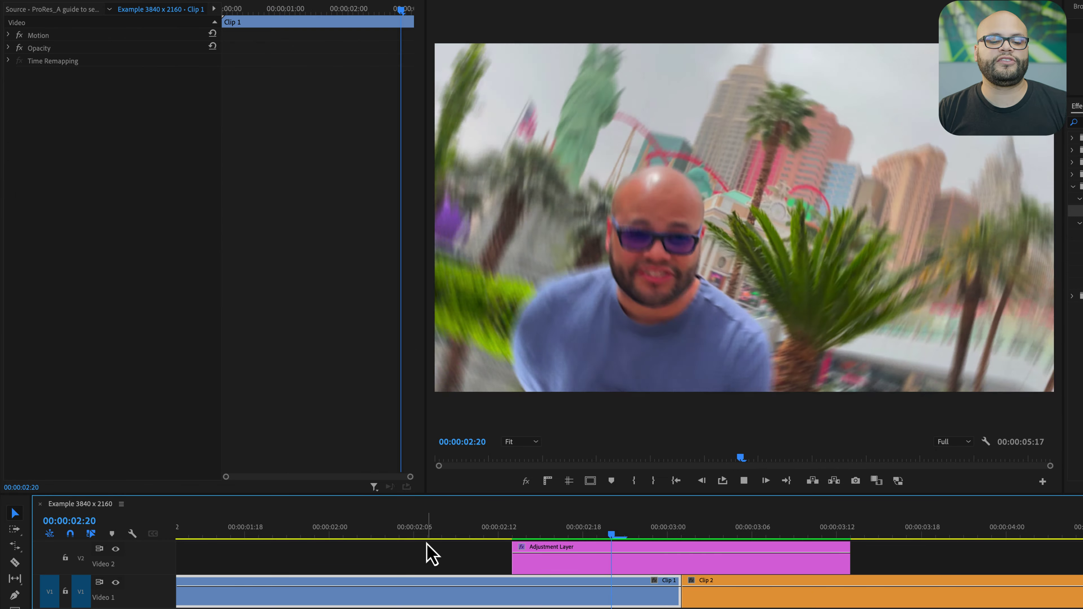
left_click(399, 541)
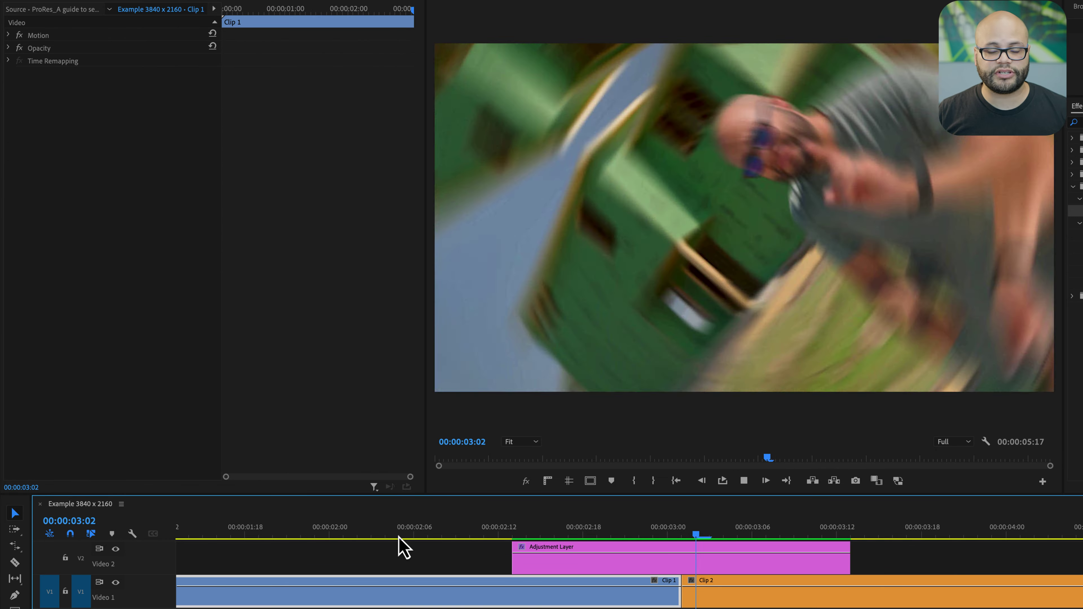
key("space")
left_click(399, 539)
key("space")
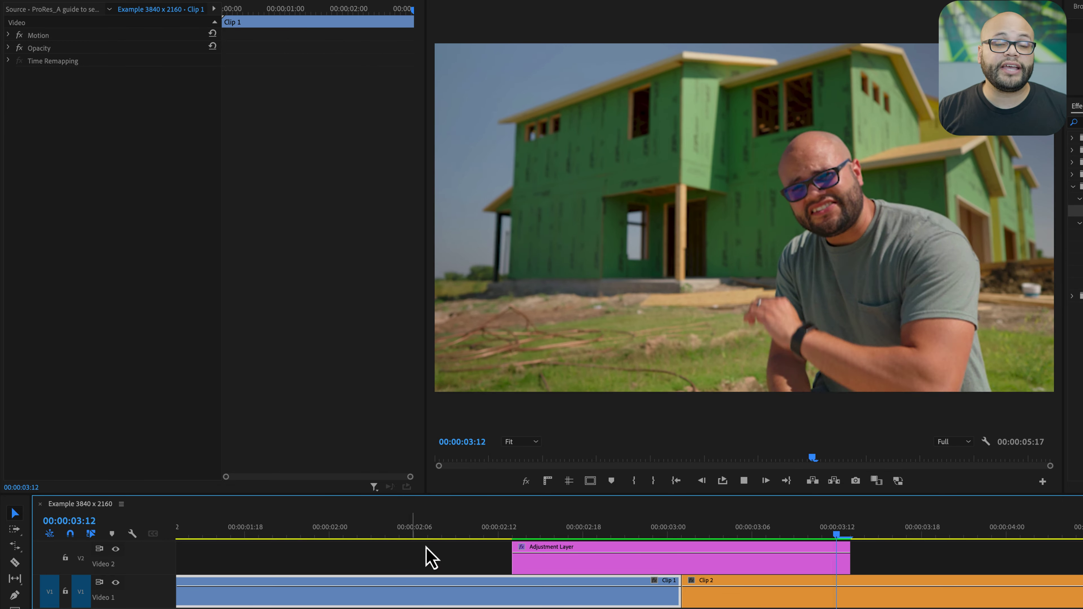
left_click(639, 561)
key("Up")
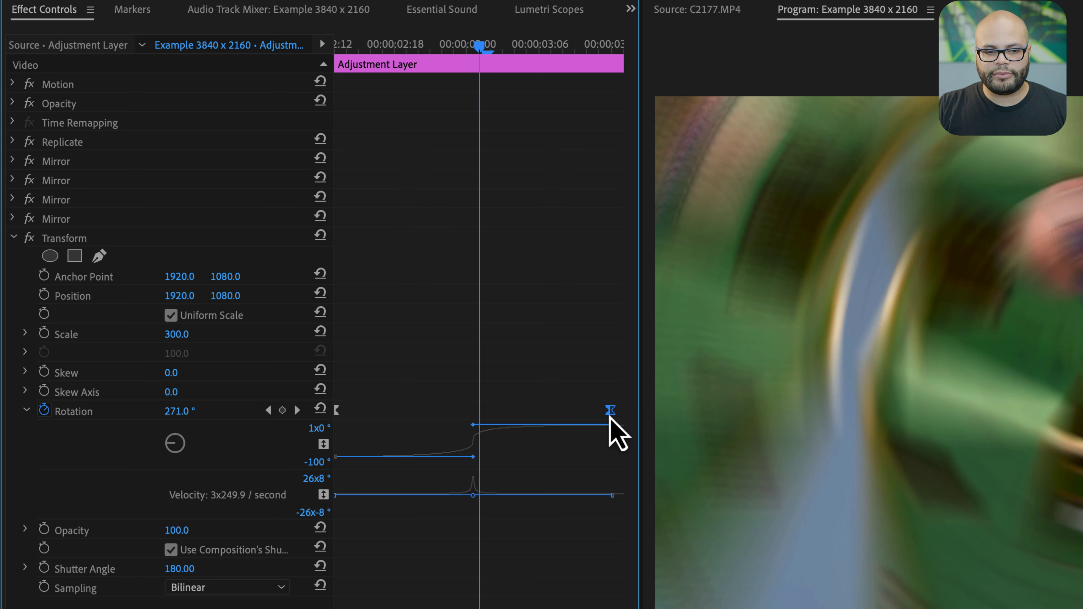
Nudge the end rotation keyframe later, then select Replicate, all four Mirrors and Transform.
left_click_drag(610, 414, 621, 414)
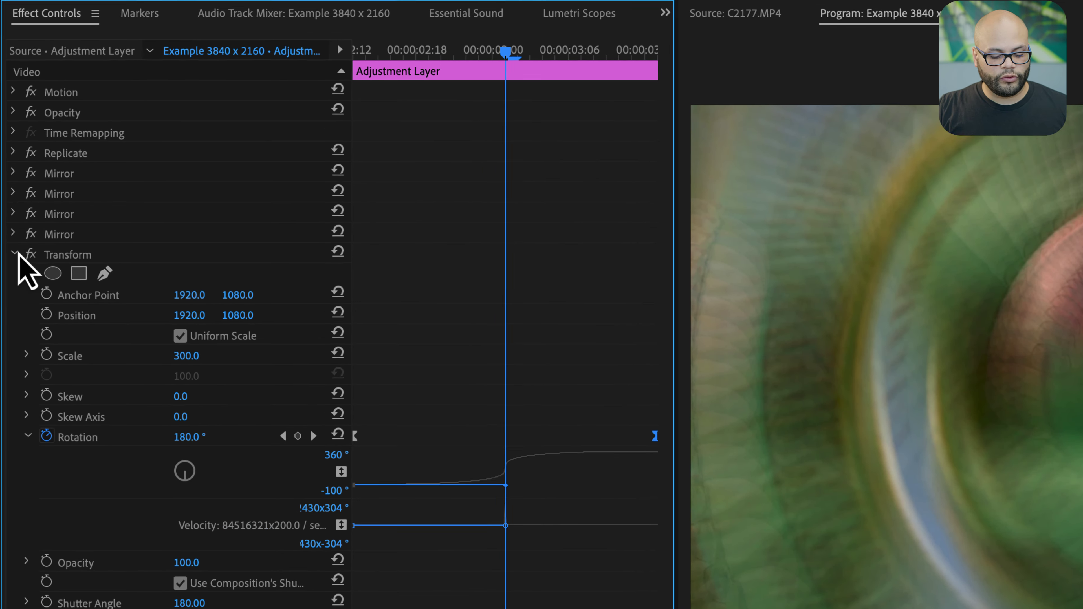
left_click(13, 238)
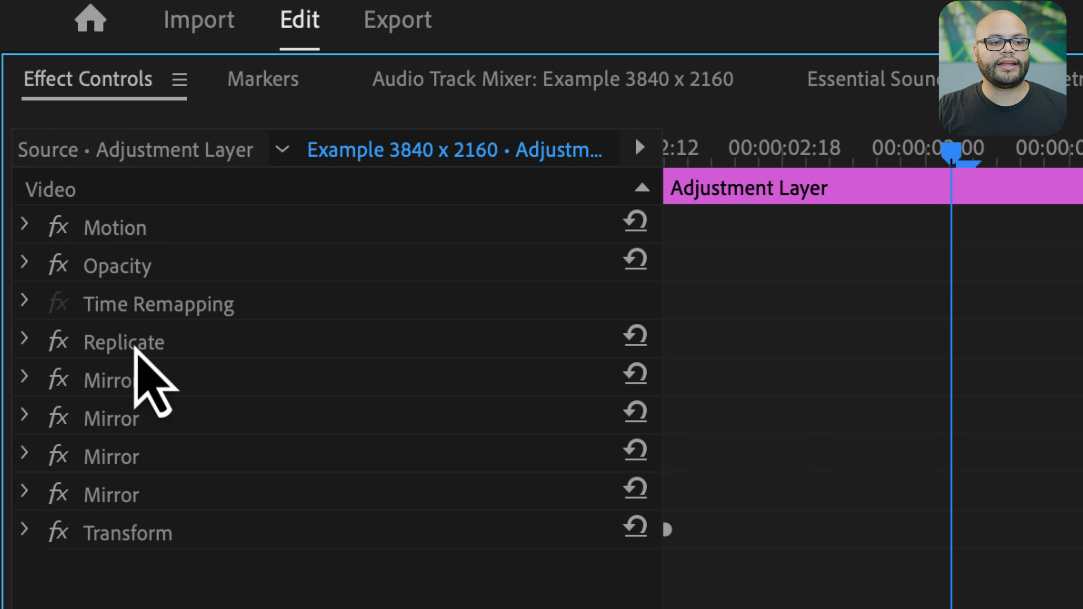
left_click(136, 348)
left_click(133, 380, "ctrl")
left_click(133, 417, "ctrl")
left_click(134, 456, "ctrl")
left_click(131, 495, "ctrl")
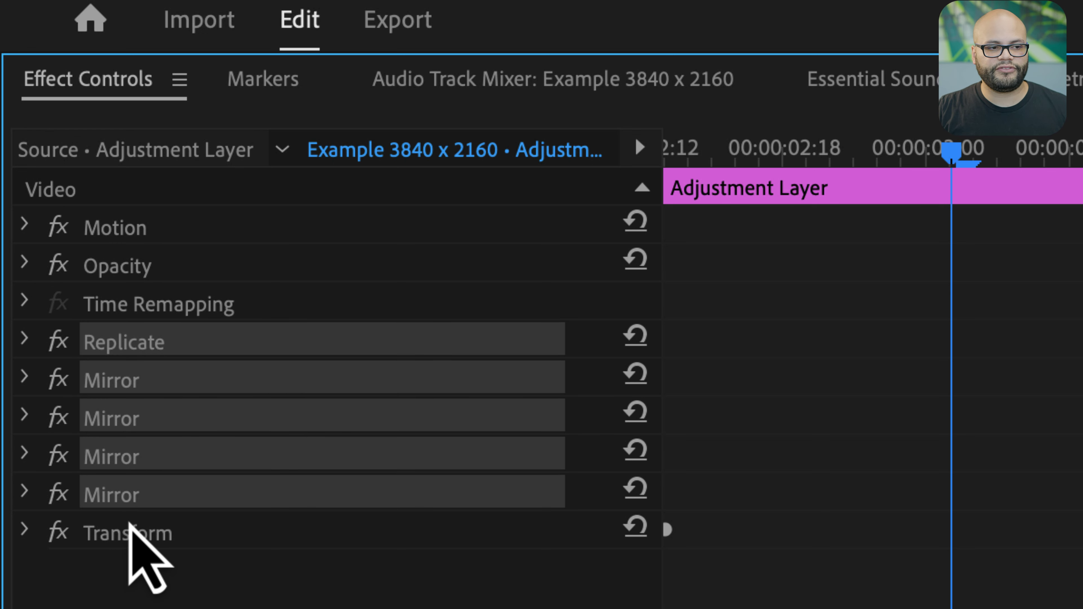
left_click(129, 529, "ctrl")
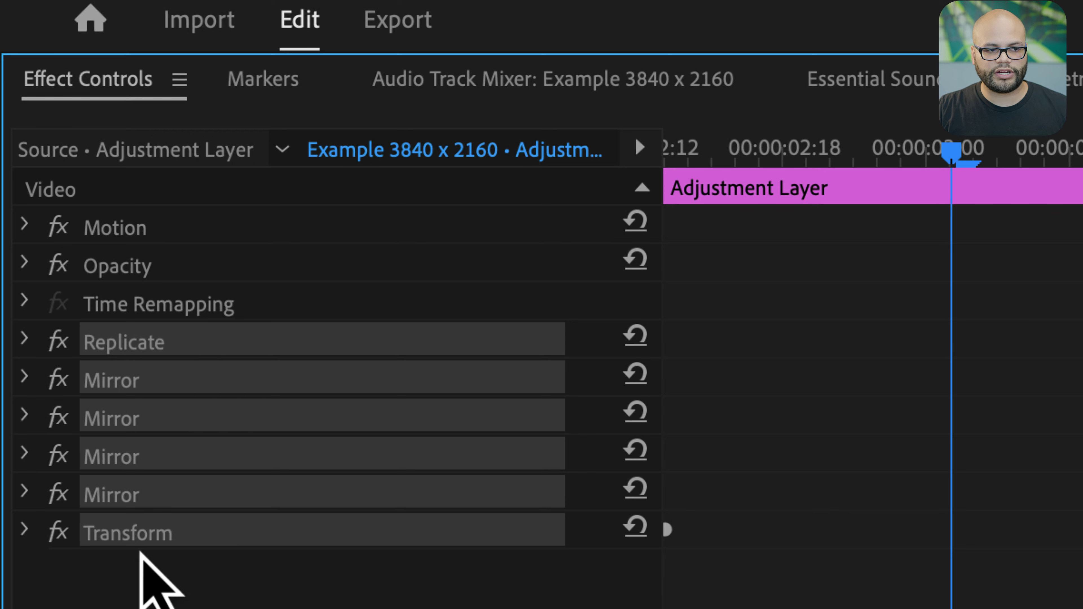
Save the selected effects as preset 'Spin Clockwise' with description 'Hit that like button'.
right_click(145, 357)
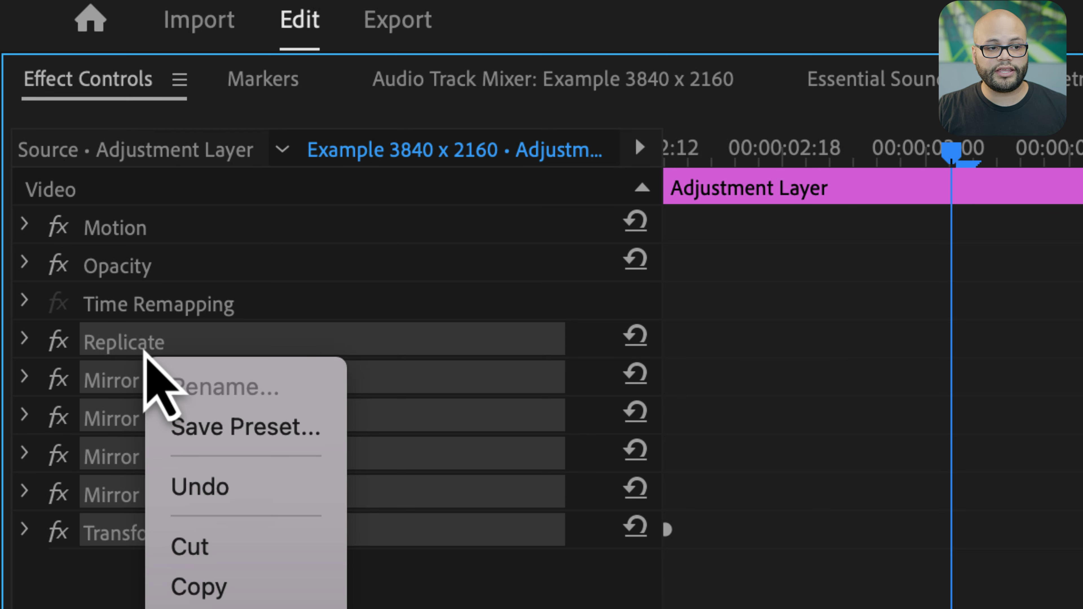
left_click(232, 440)
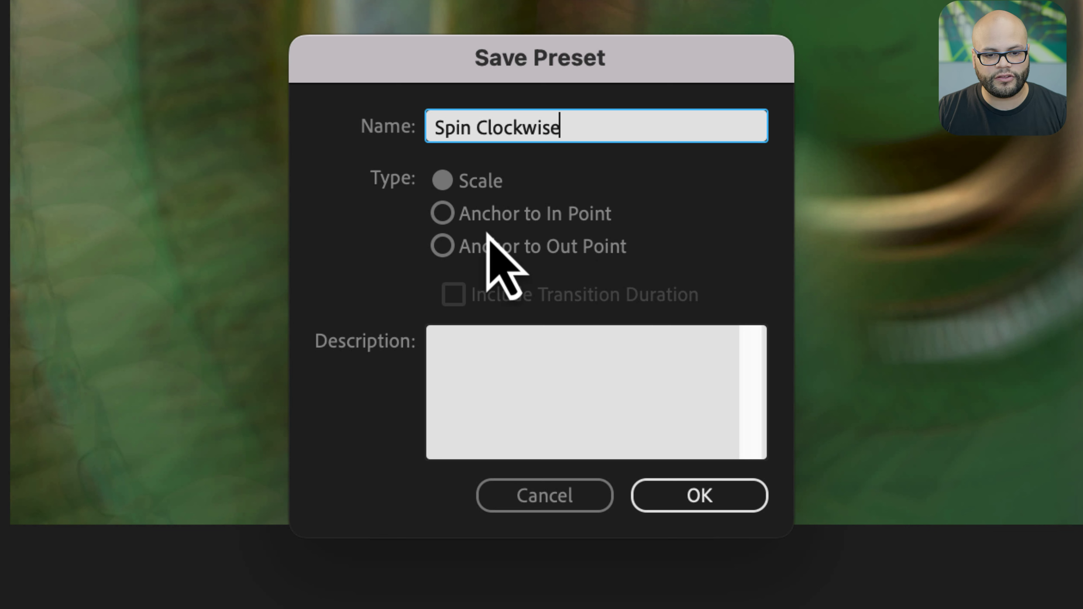
left_click(520, 365)
type("Hit ")
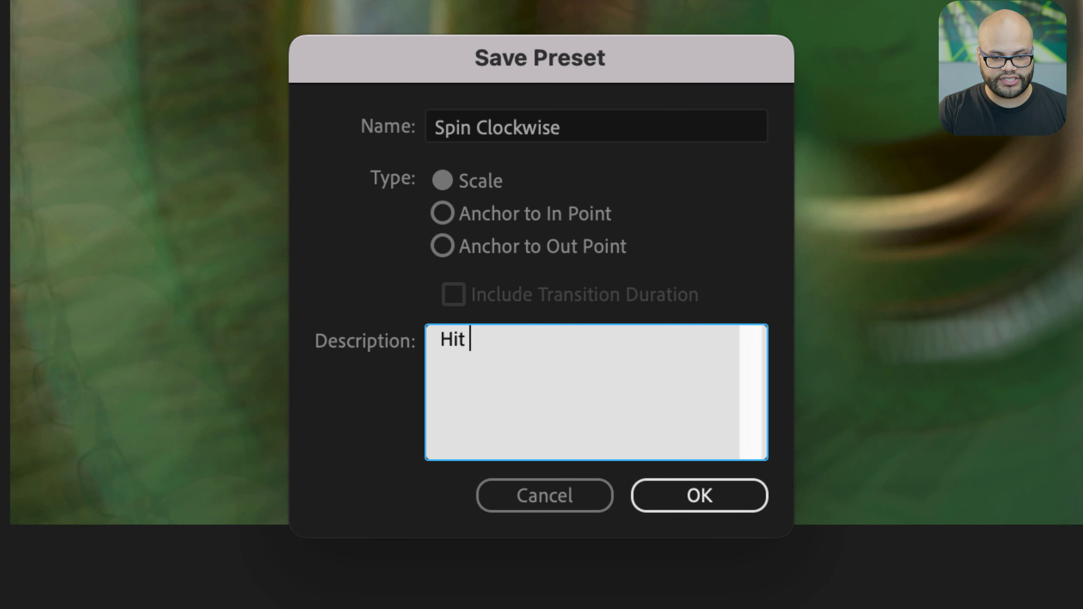
type("that like butt")
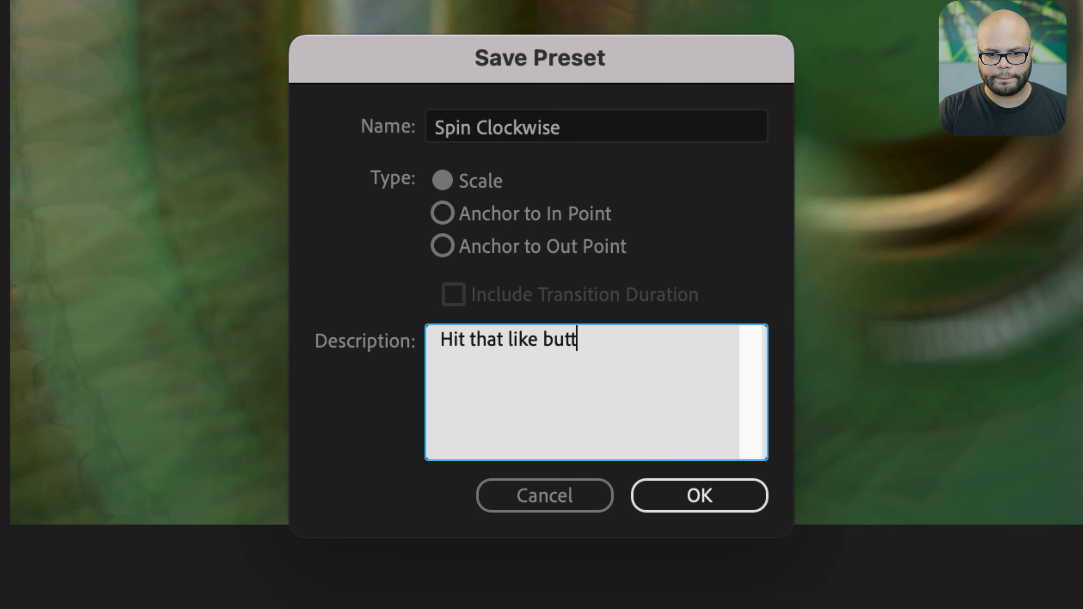
type("on")
Save the Spin Clockwise preset and lay a short Adjustment Layer on V2 over the cut.
left_click(750, 495)
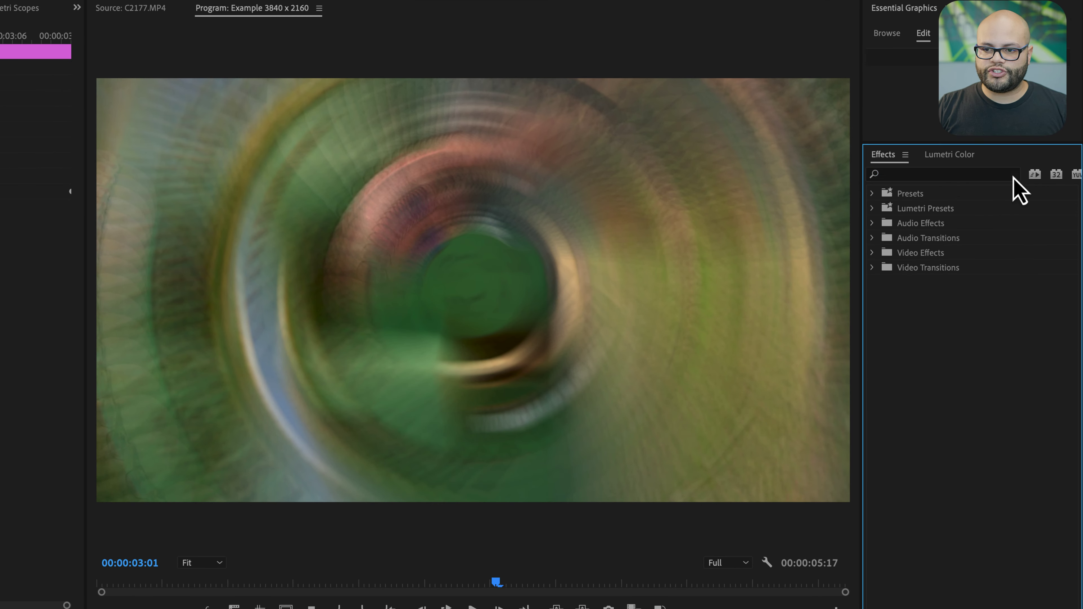
left_click(871, 194)
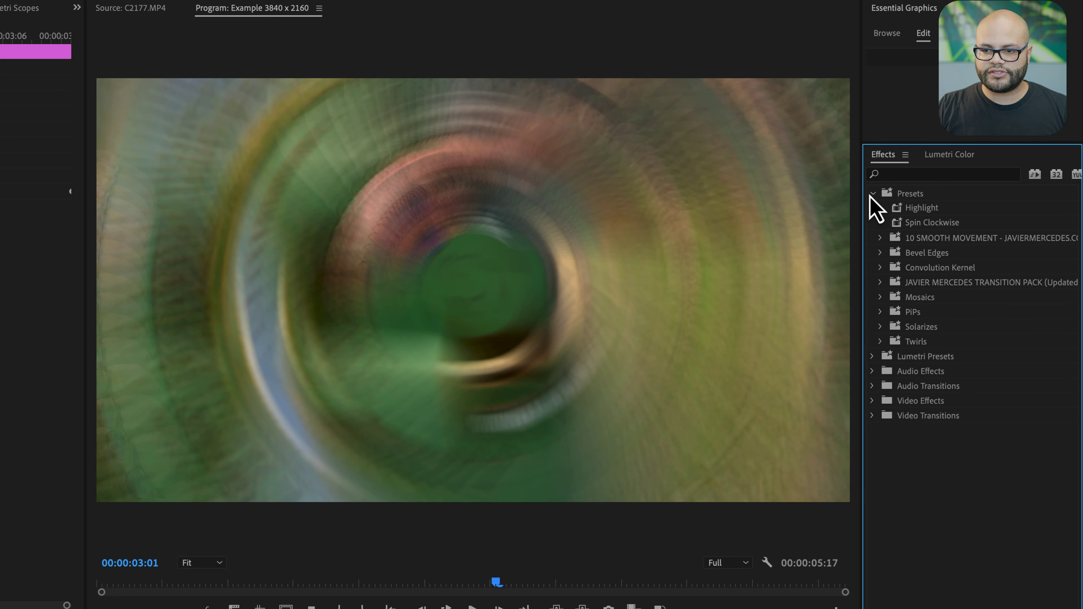
left_click(916, 225)
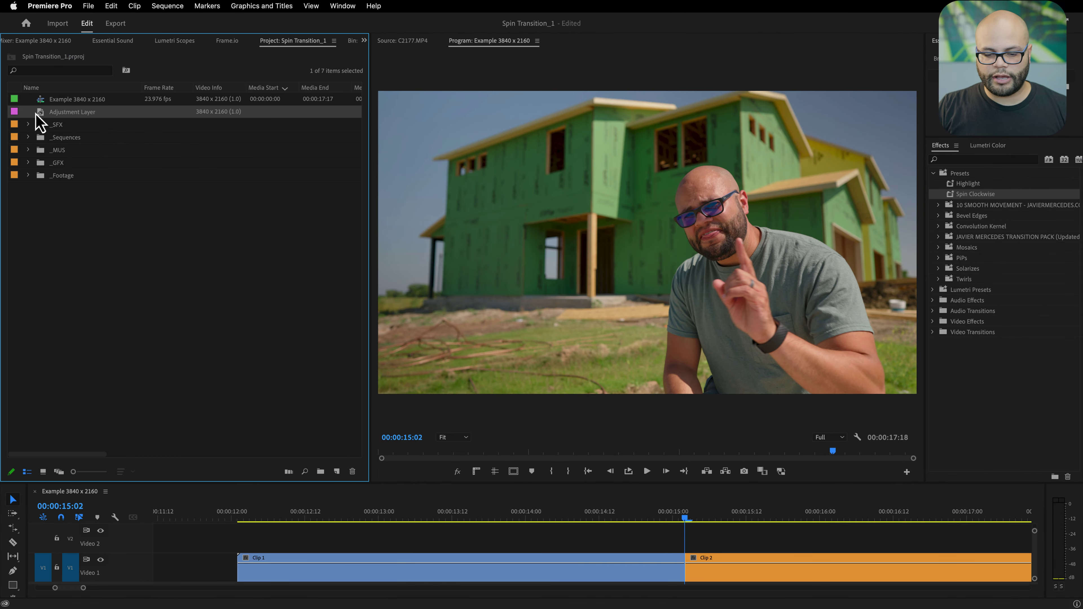
left_click_drag(39, 112, 667, 542)
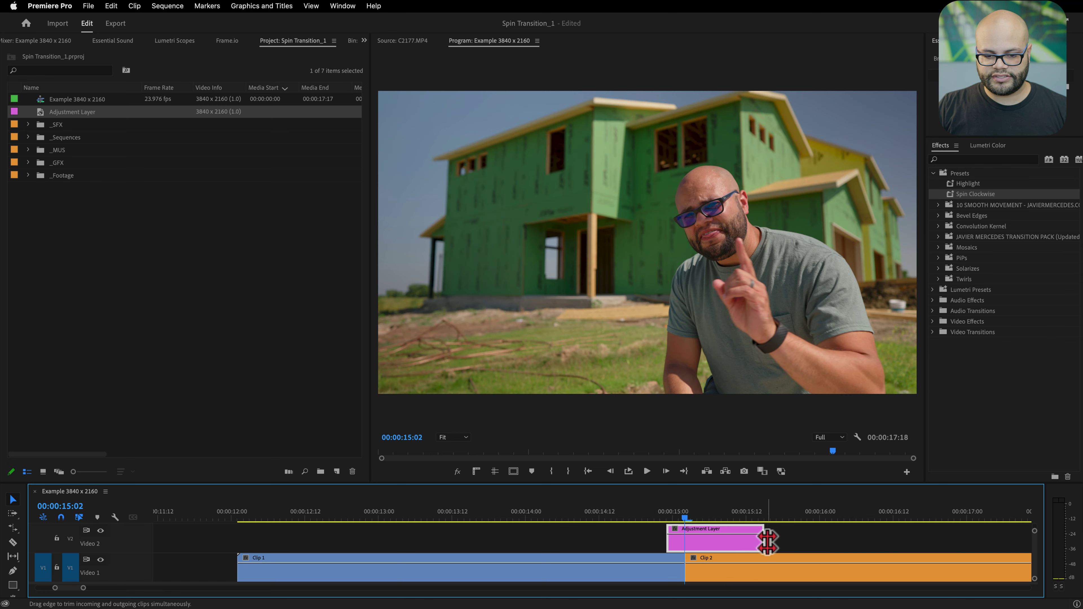
left_click_drag(763, 541, 702, 541)
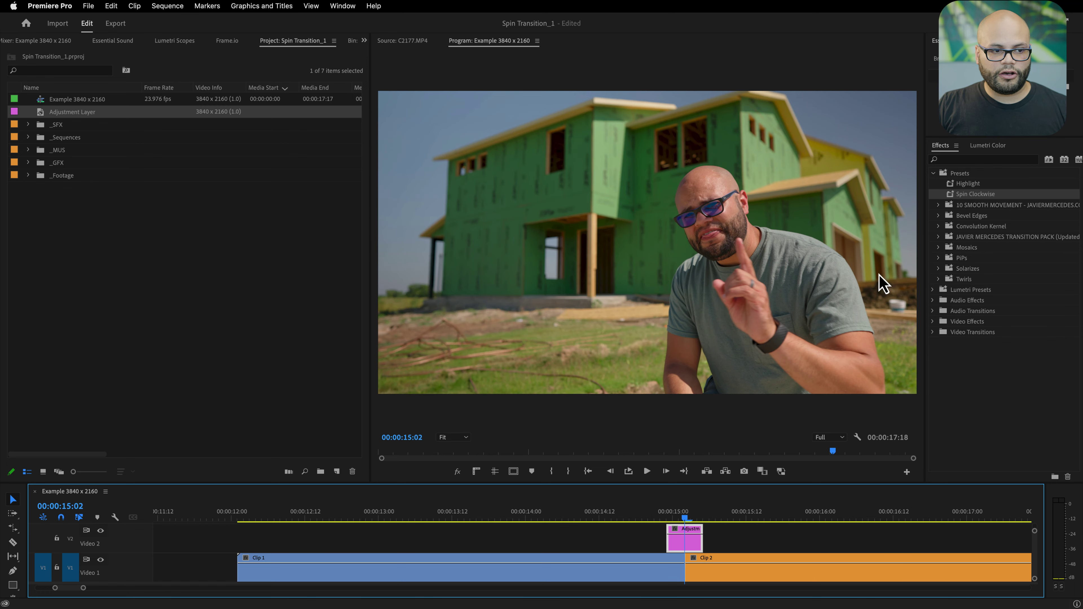
Apply Spin Clockwise to the short adjustment layer and render the preview.
key("shift+5")
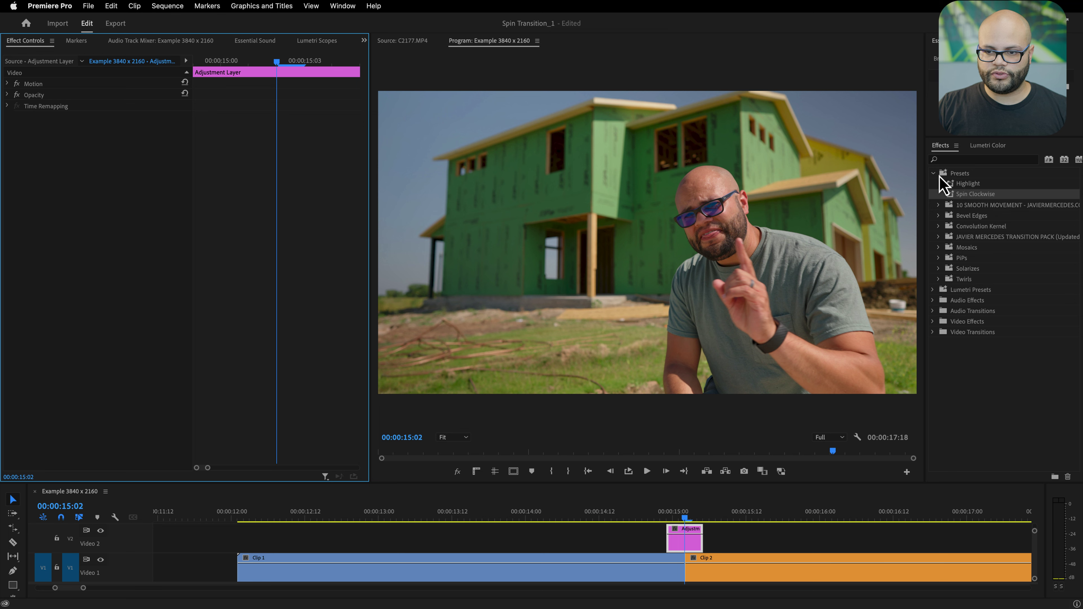
left_click(971, 198)
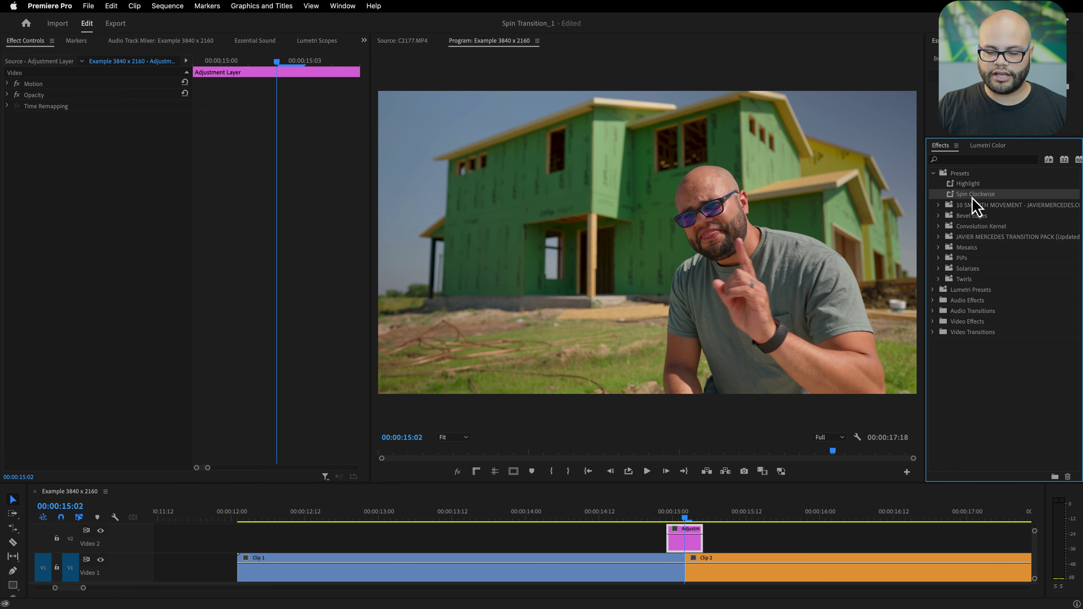
left_click_drag(821, 381, 694, 545)
key("Return")
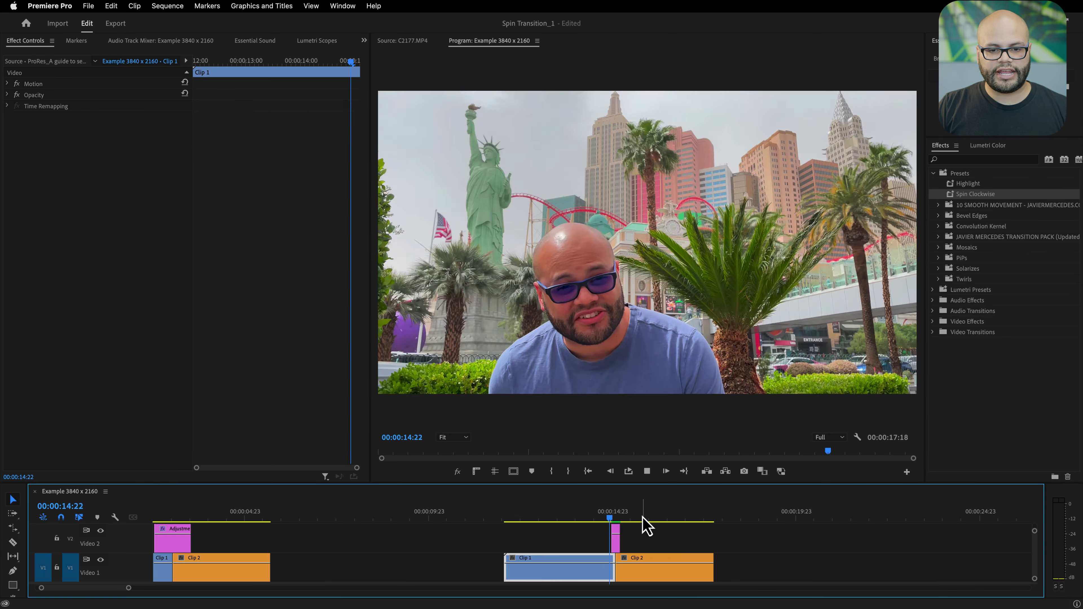
Replay the spin on the short adjustment layer from just before the cut.
left_click(610, 517)
key("space")
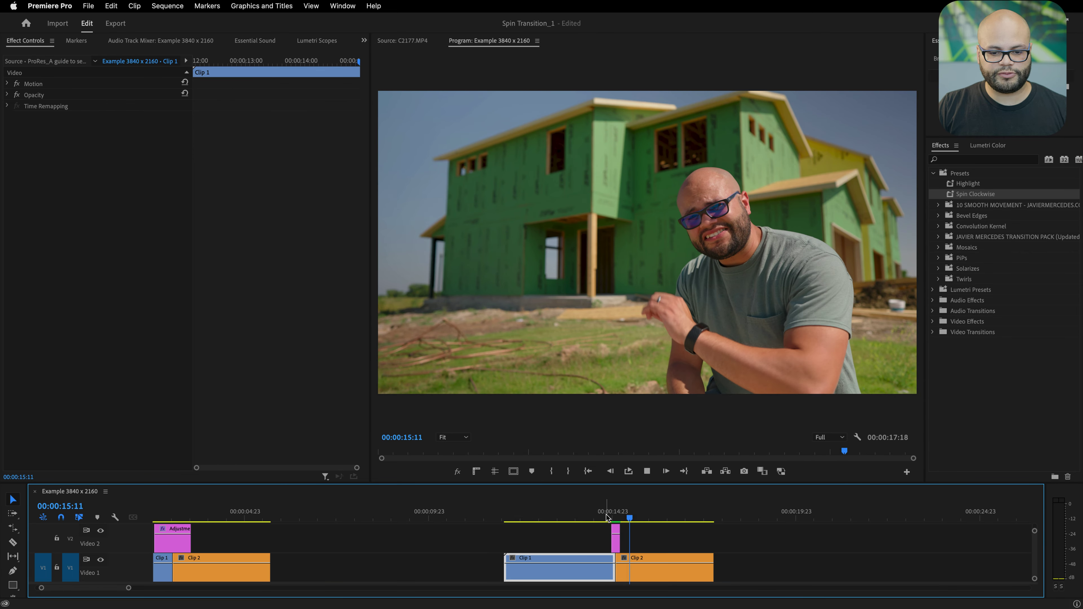
key("space")
left_click(615, 540)
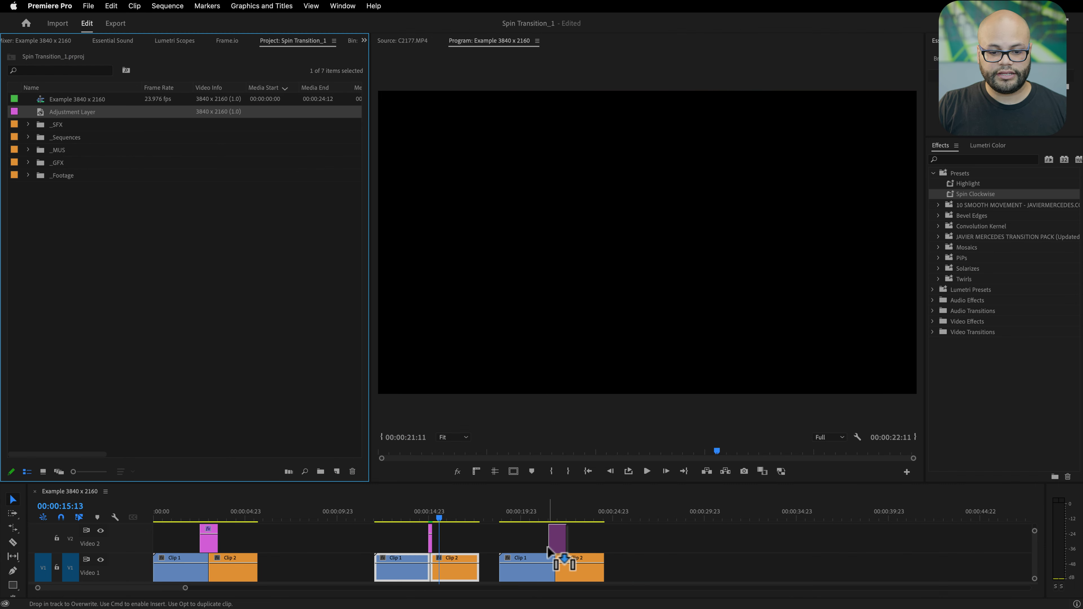
Place a longer adjustment layer over the third cut, apply Spin Clockwise, and play its marked span.
left_click_drag(546, 541, 593, 542)
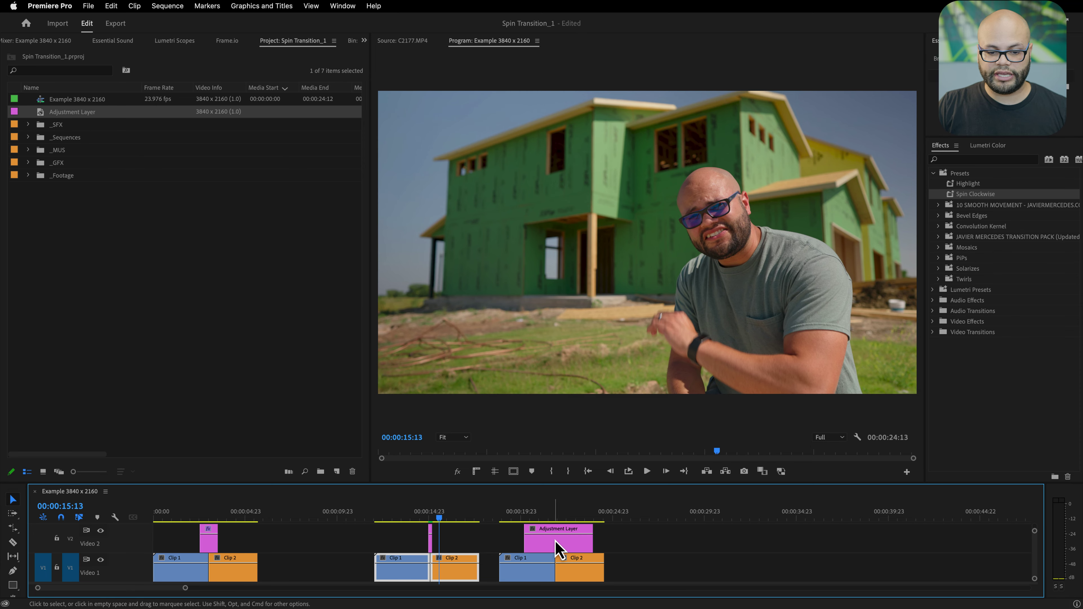
left_click(554, 547)
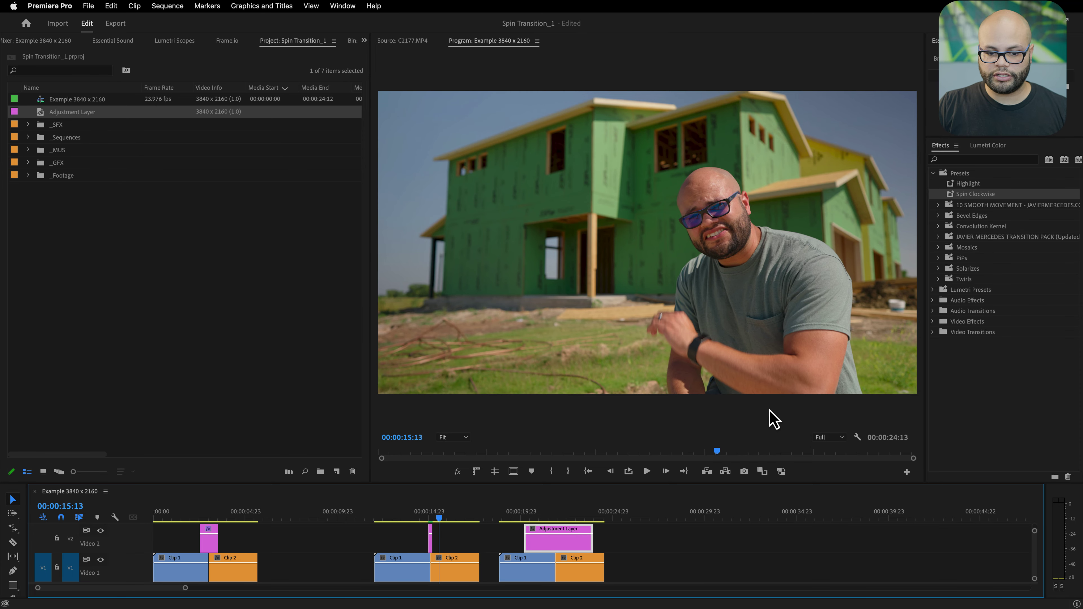
key("shift+5")
left_click_drag(975, 194, 566, 537)
key("x")
key("ctrl+shift+space")
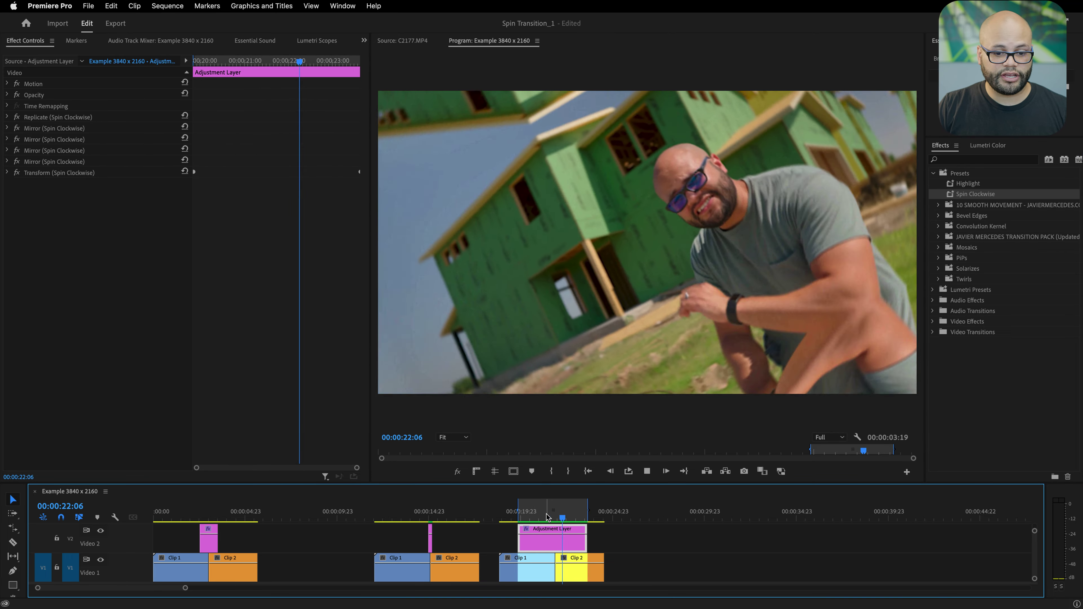
Create a 1080×1920 Adjustment Layer and drop it onto V2 over the vertical sequence's cut.
left_click(530, 516)
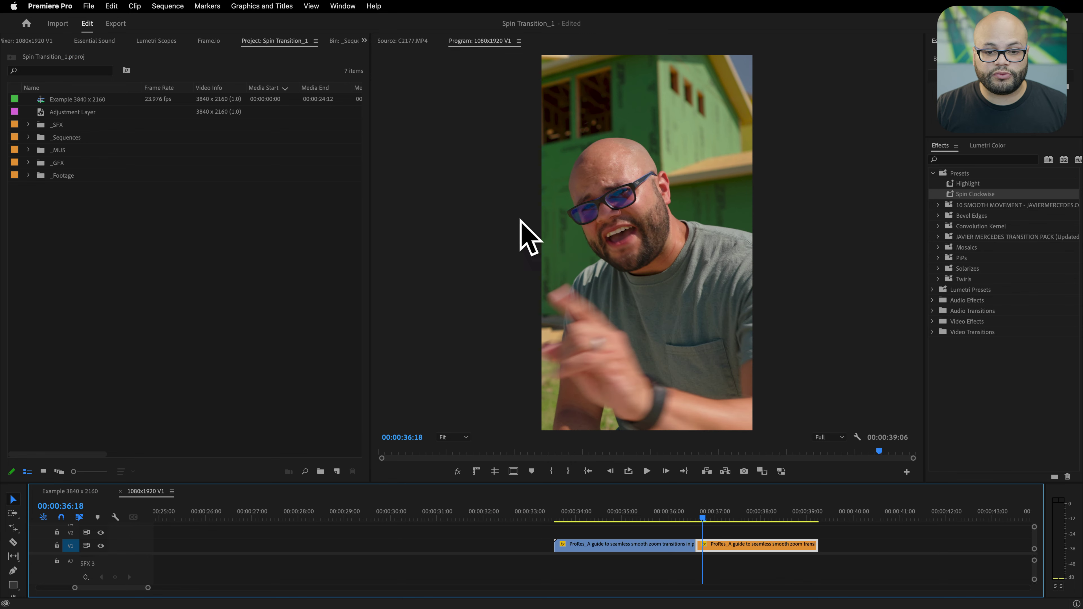
mouse_move(702, 519)
left_mouse_down()
mouse_move(666, 518)
mouse_move(710, 518)
mouse_move(693, 518)
left_mouse_up()
right_click(175, 308)
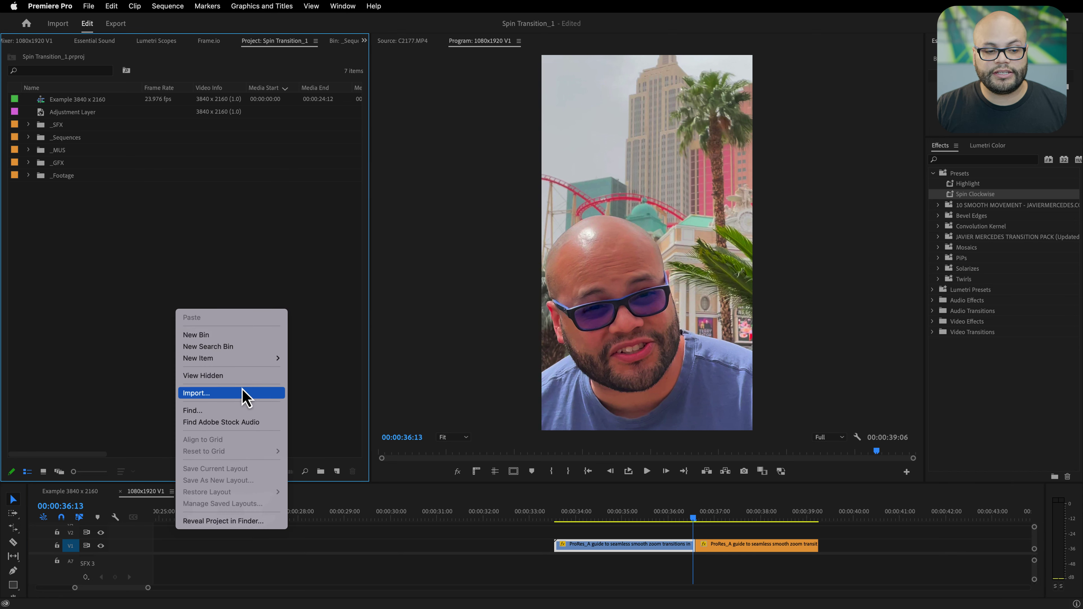
mouse_move(247, 358)
left_click(339, 393)
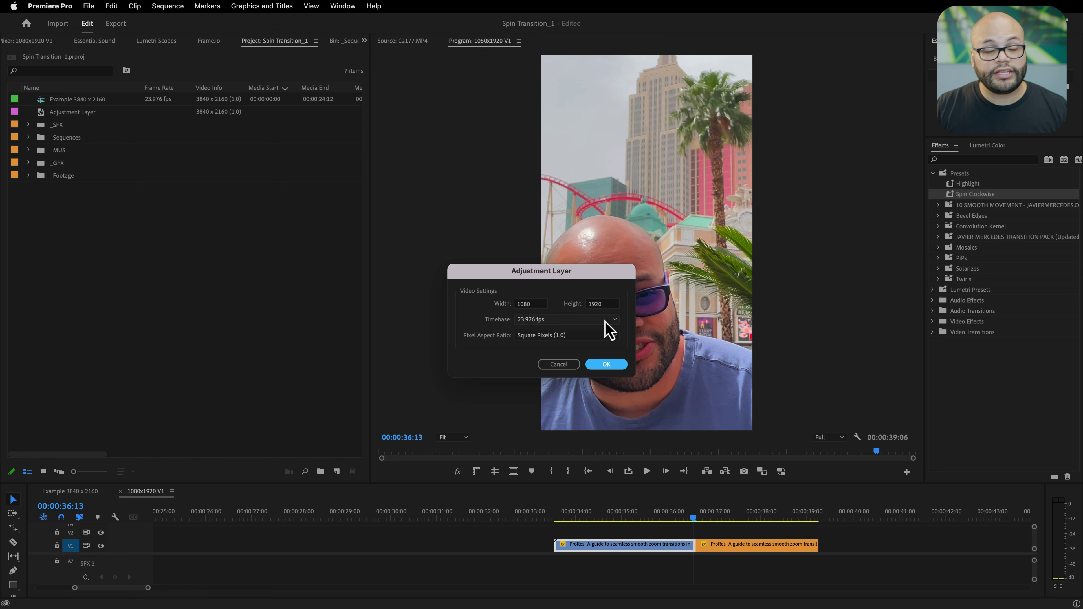
left_click(603, 364)
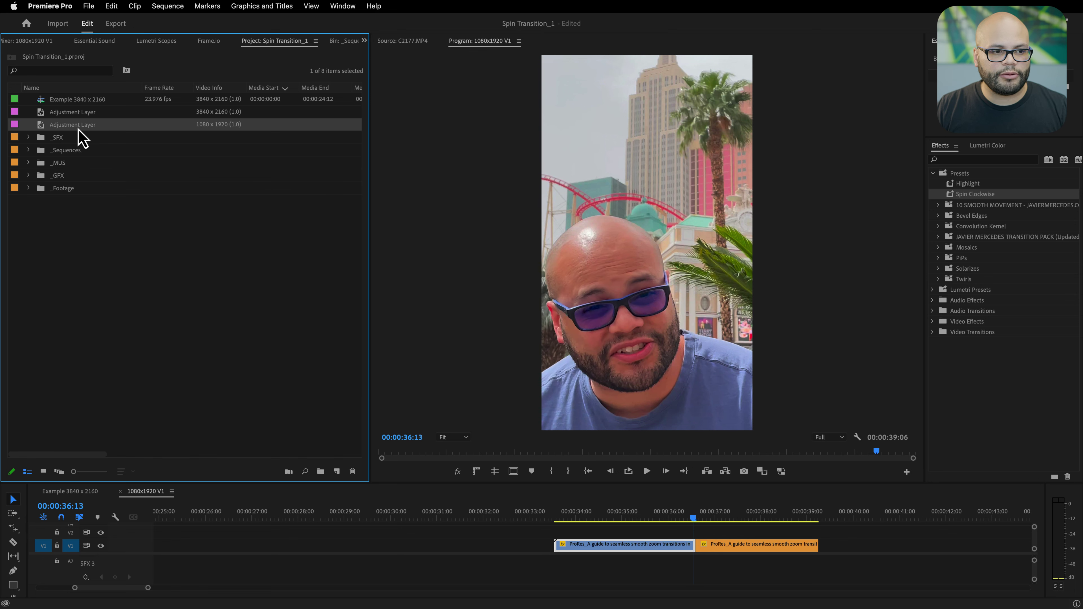
left_click_drag(79, 129, 681, 530)
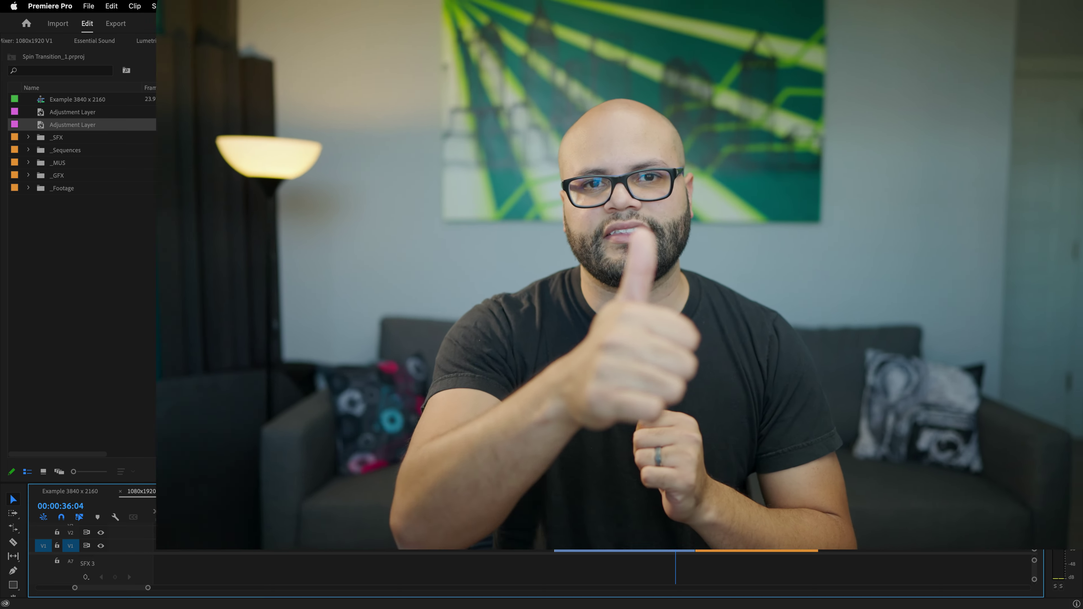